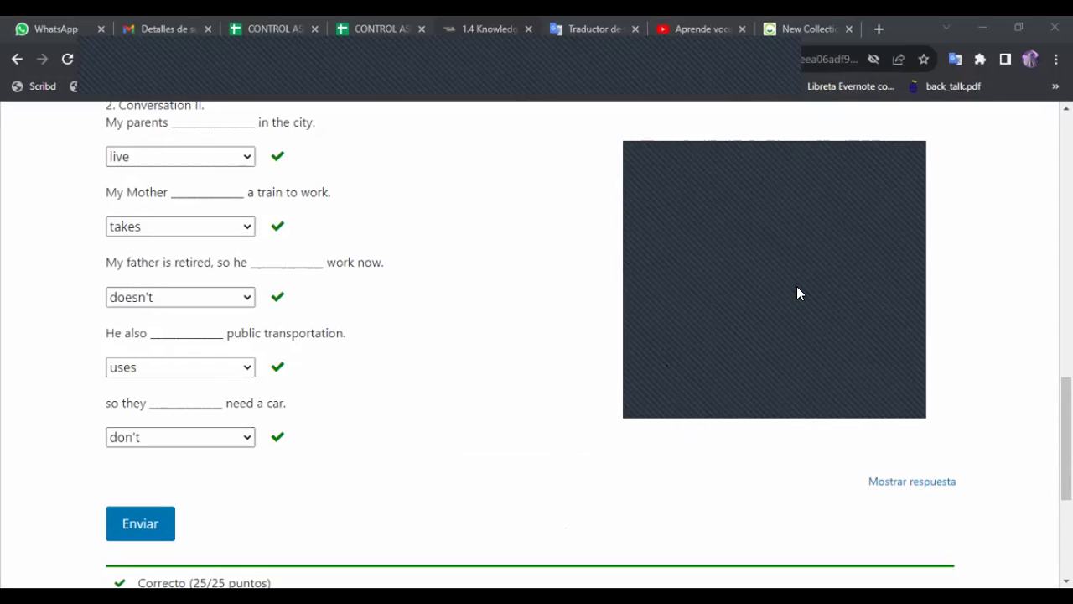
- Switch to the CONTROL ASISTENCIA Y NOTAS FI 14 CAMPAÑA 07_2023 spreadsheet and open the P2-01-8-9-PM-07-23-14 group's sheet at its July attendance columns
left_click(248, 439)
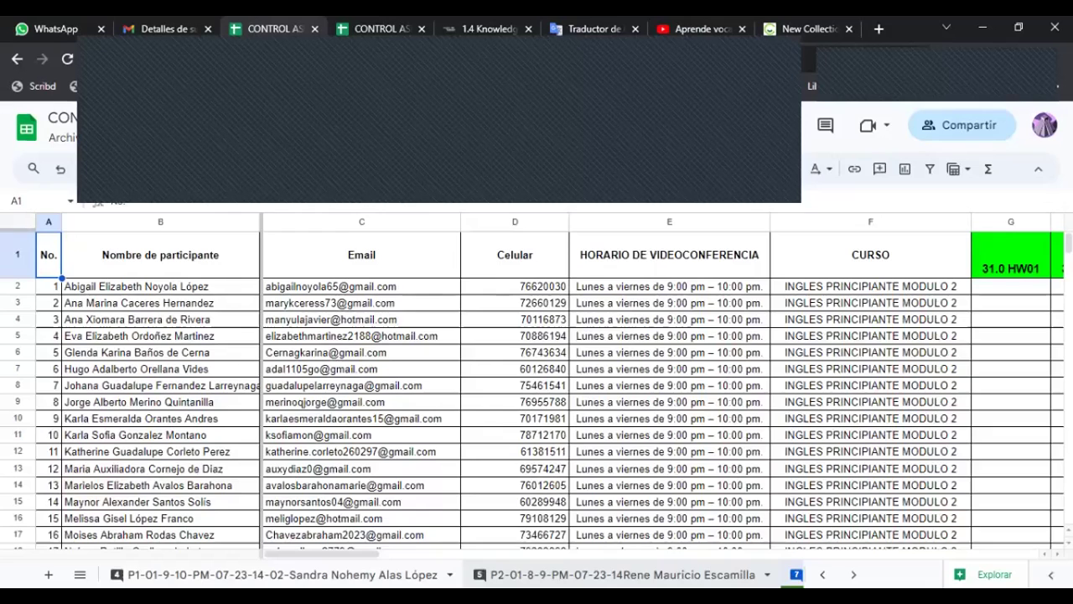
left_click(679, 575)
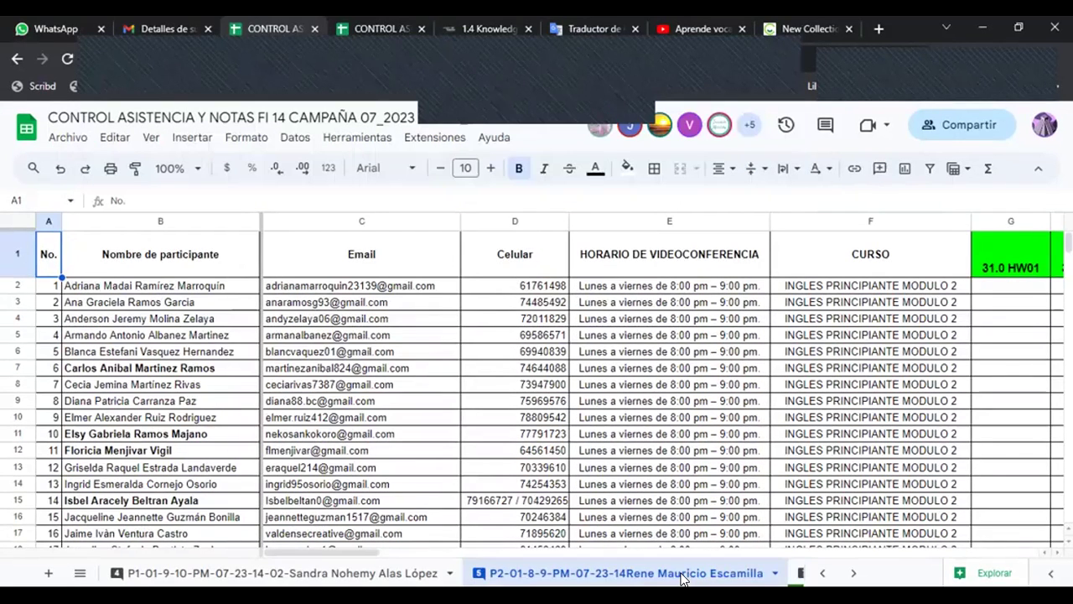
left_click(339, 542)
scroll(476, 544, "right", 3)
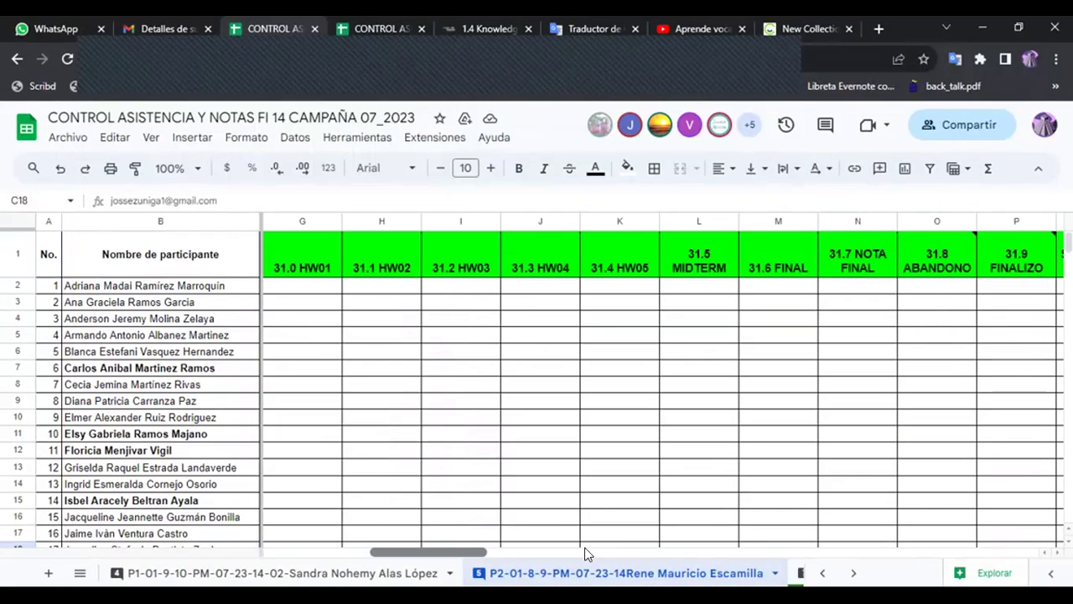
scroll(587, 553, "right", 5)
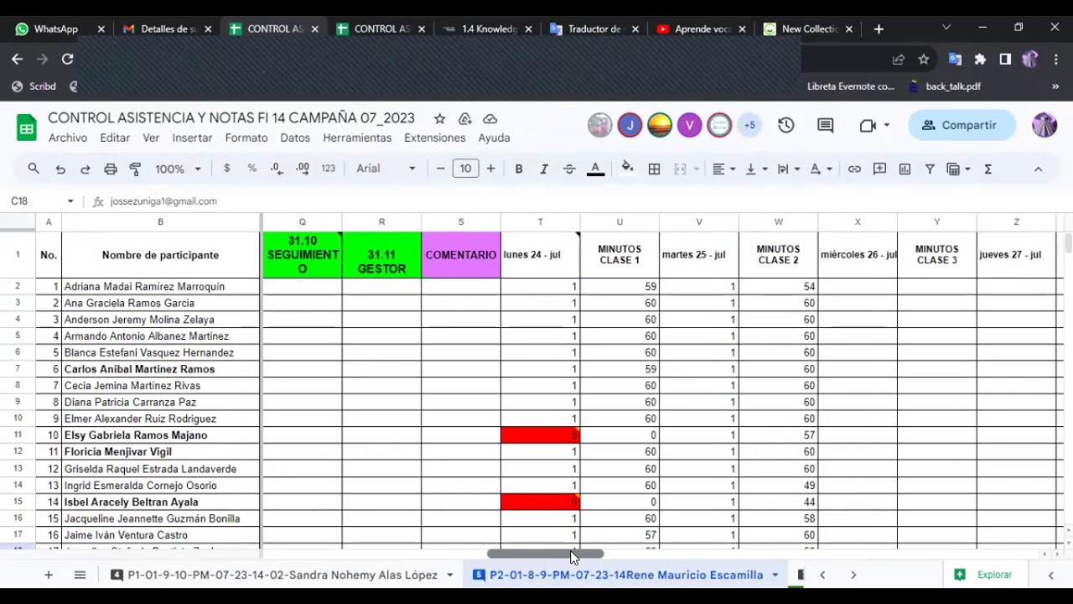
scroll(571, 550, "right", 1)
scroll(589, 548, "right", 1)
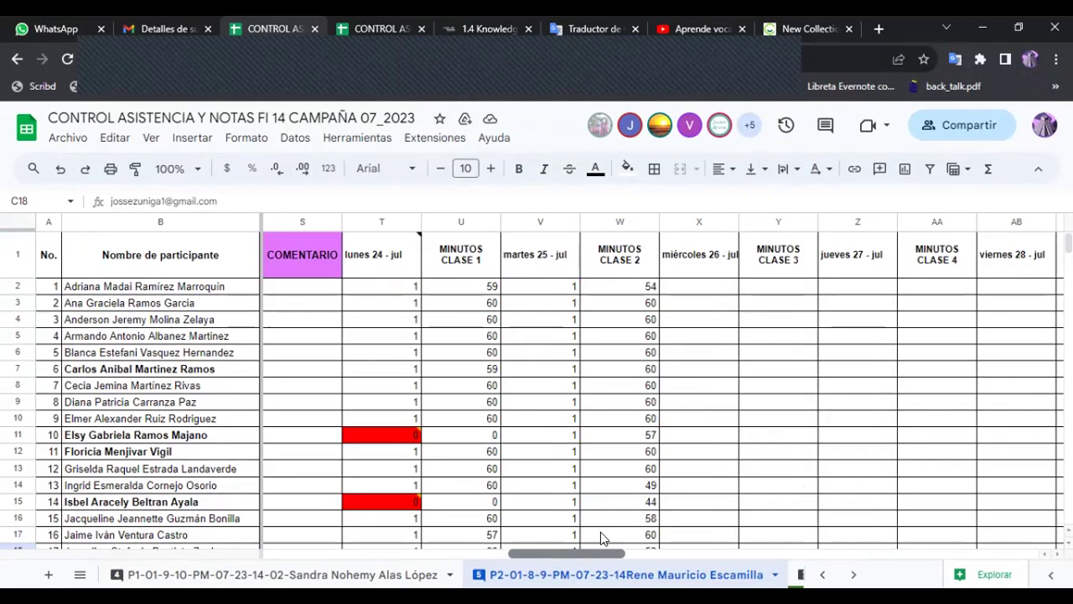
- Enter attendance value 1 for participants 1 to 5 under miércoles 26 - jul, in cells X2 to X6
left_click(709, 286)
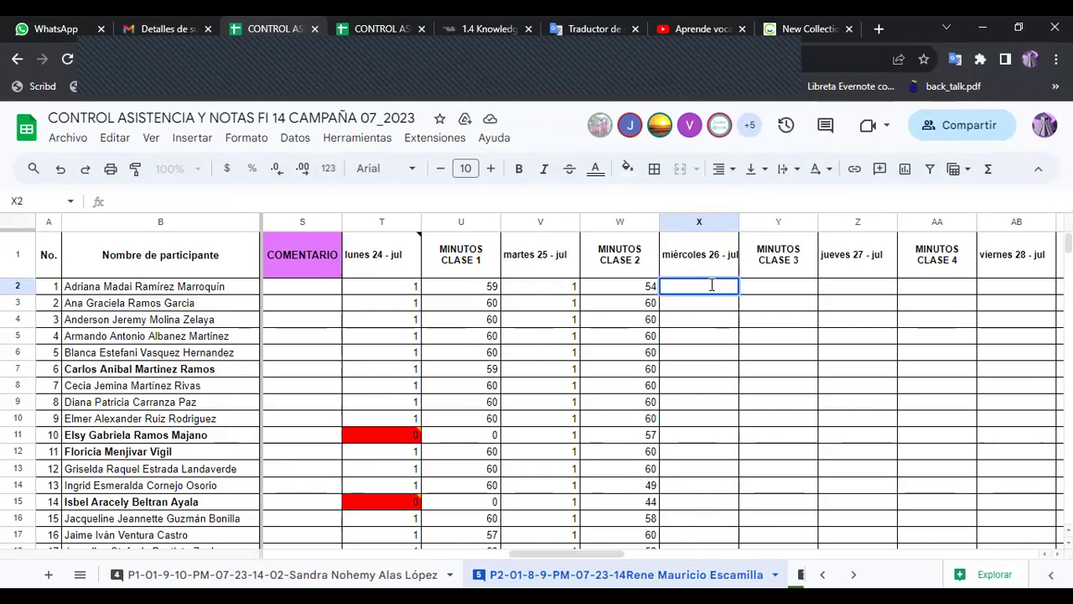
type("1")
left_click(710, 307)
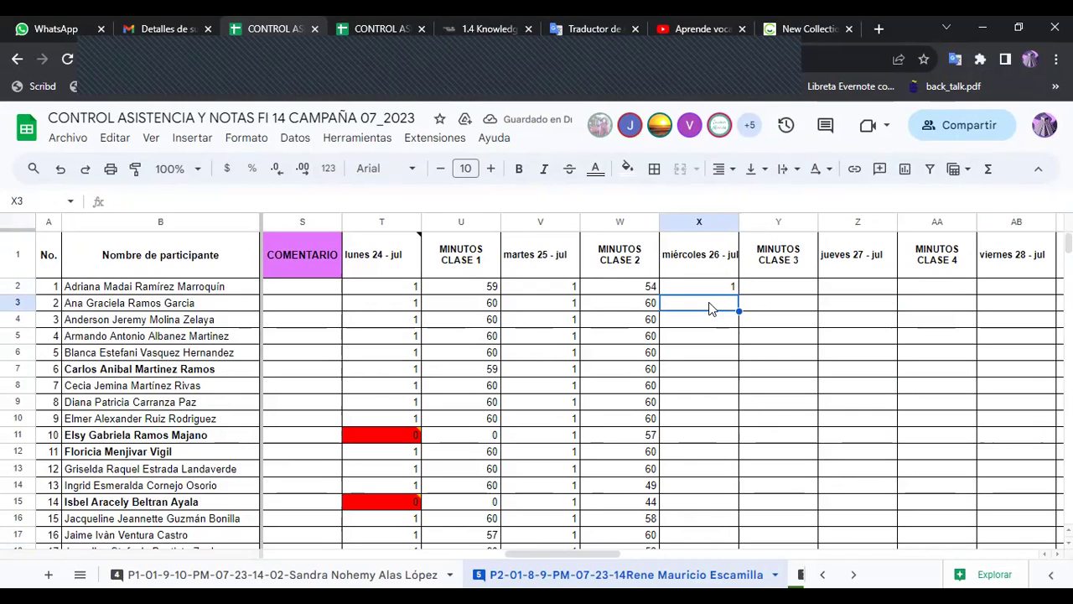
type("1")
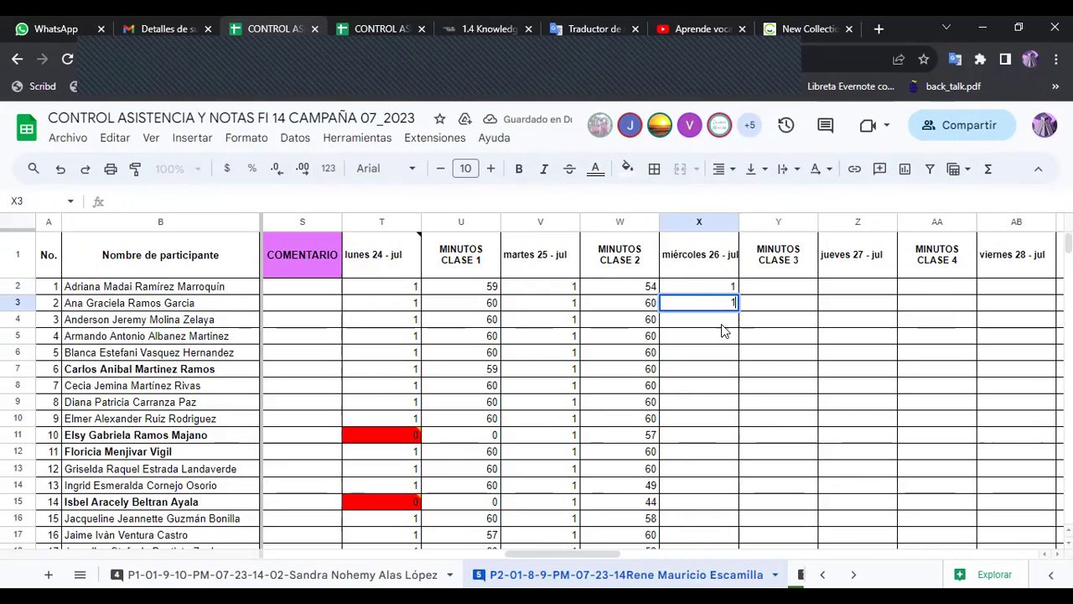
left_click(718, 327)
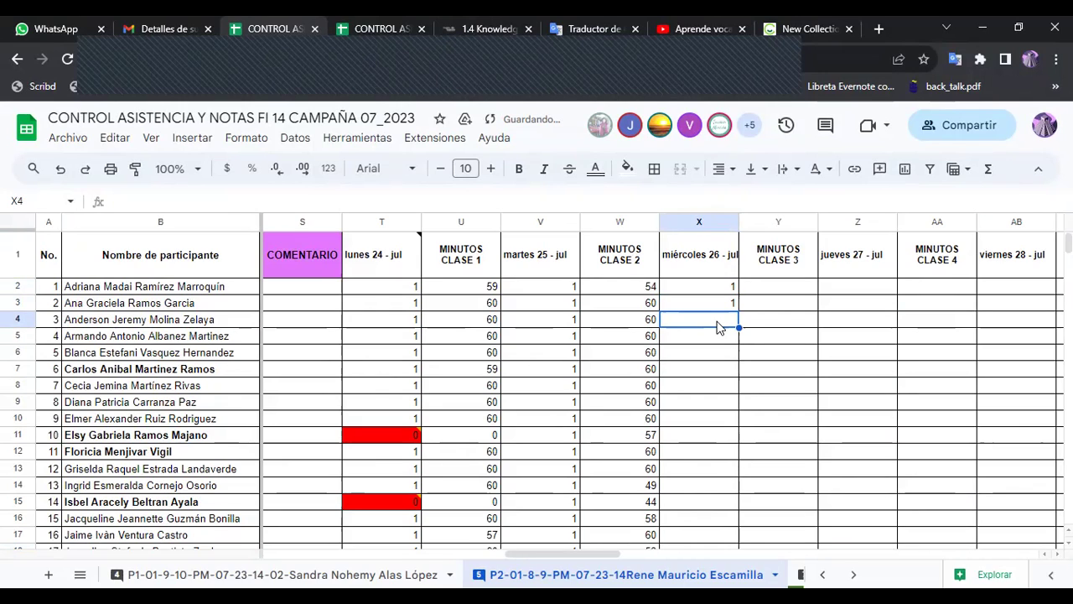
type("1")
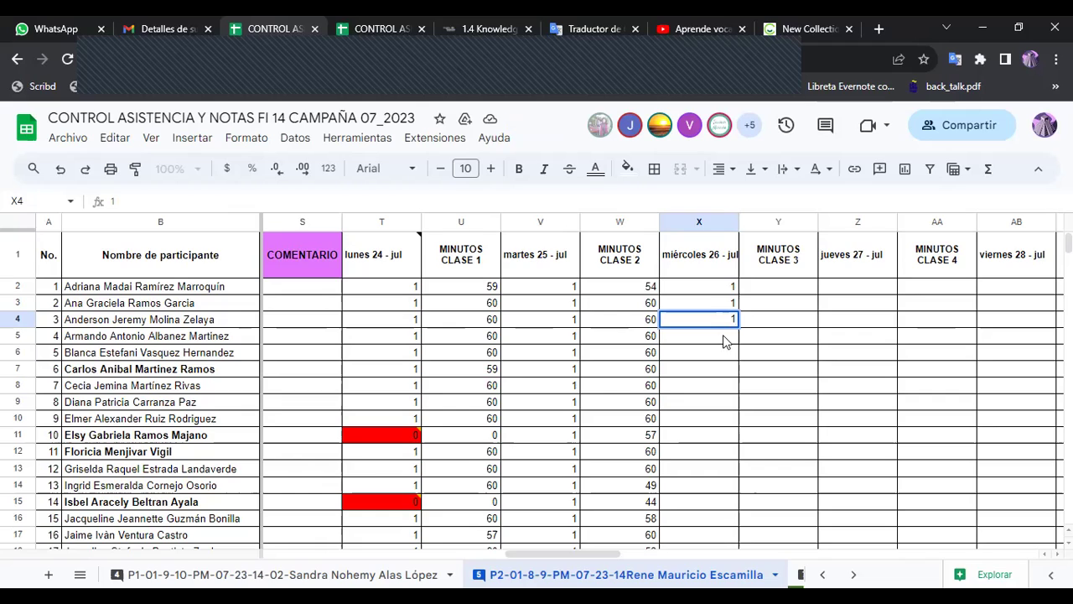
left_click(726, 340)
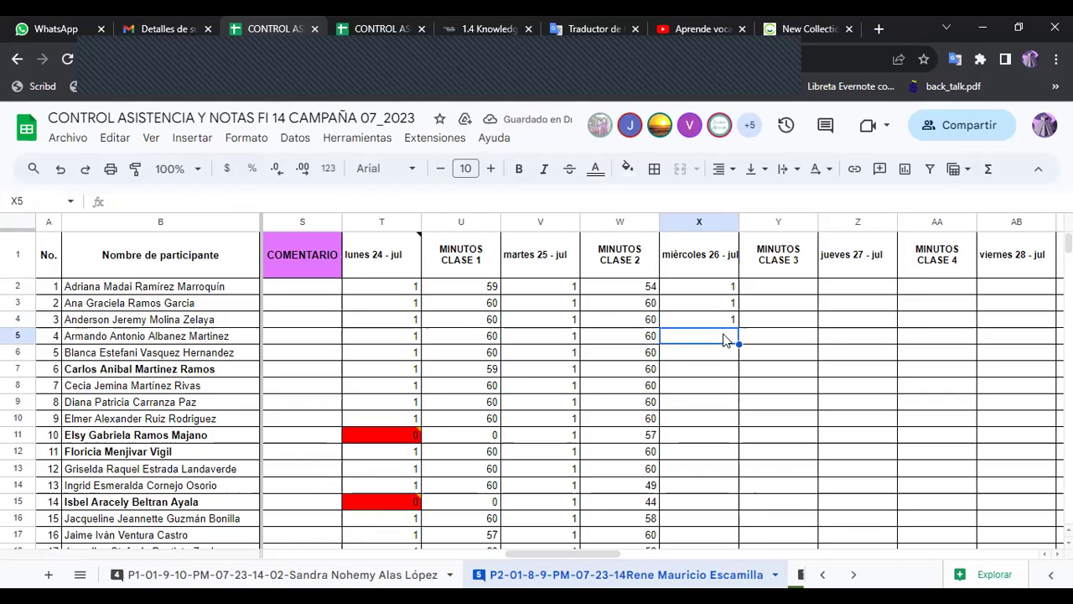
type("1")
left_click(726, 353)
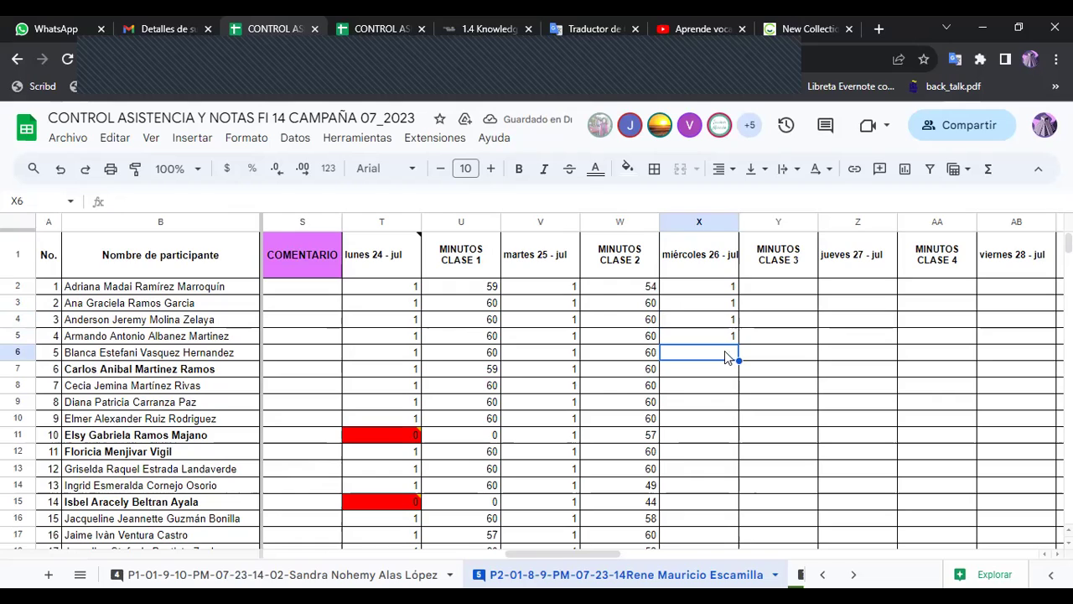
type("1")
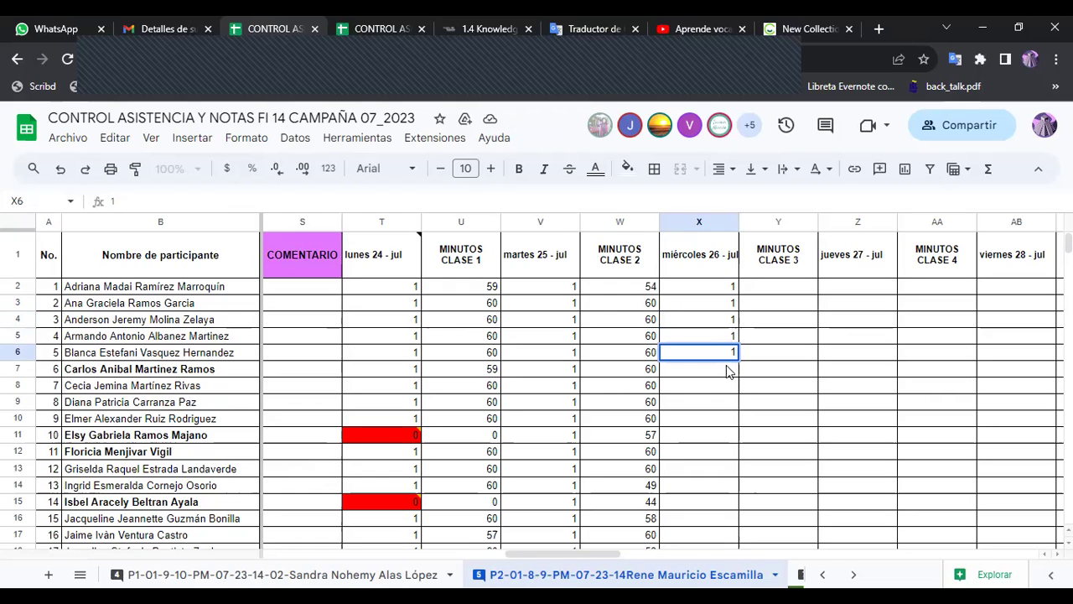
- Enter attendance value 1 for participants 6 to 9 under miércoles 26 - jul, in cells X7 to X10
left_click(728, 372)
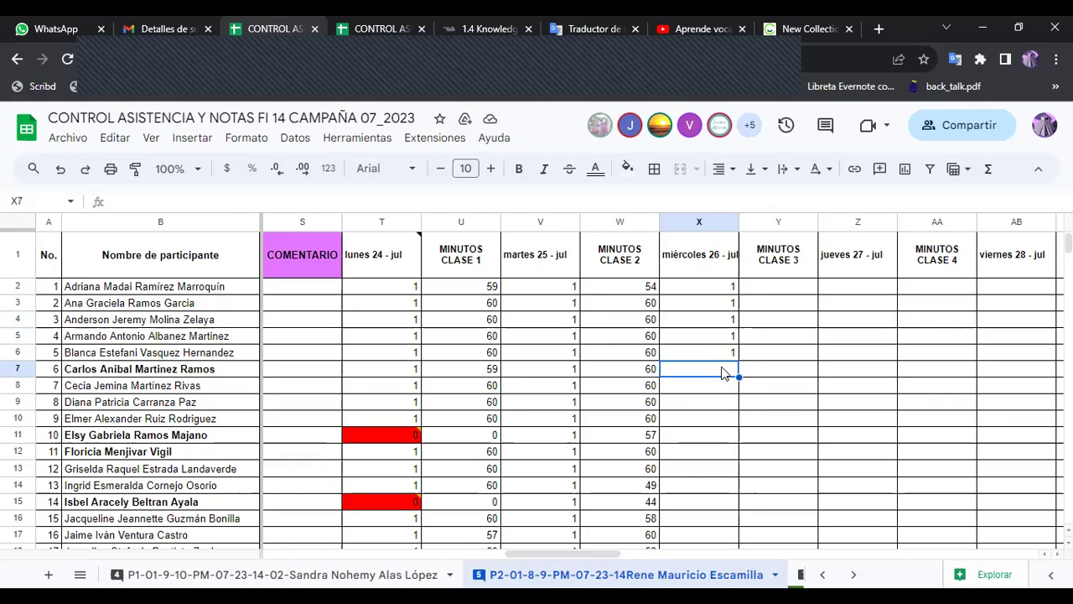
type("1")
key("Return")
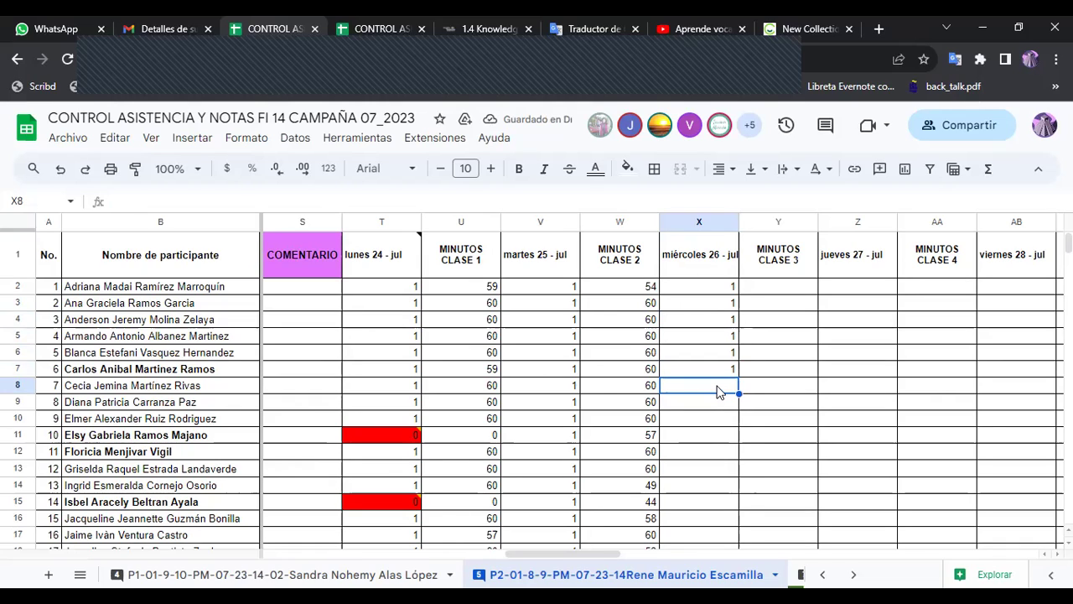
type("1")
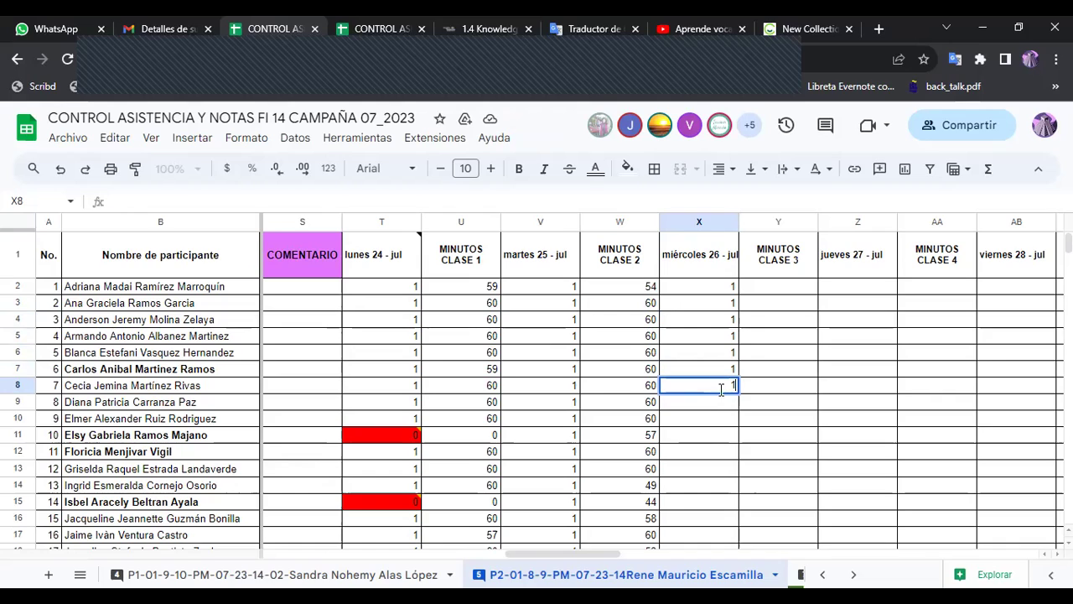
key("Return")
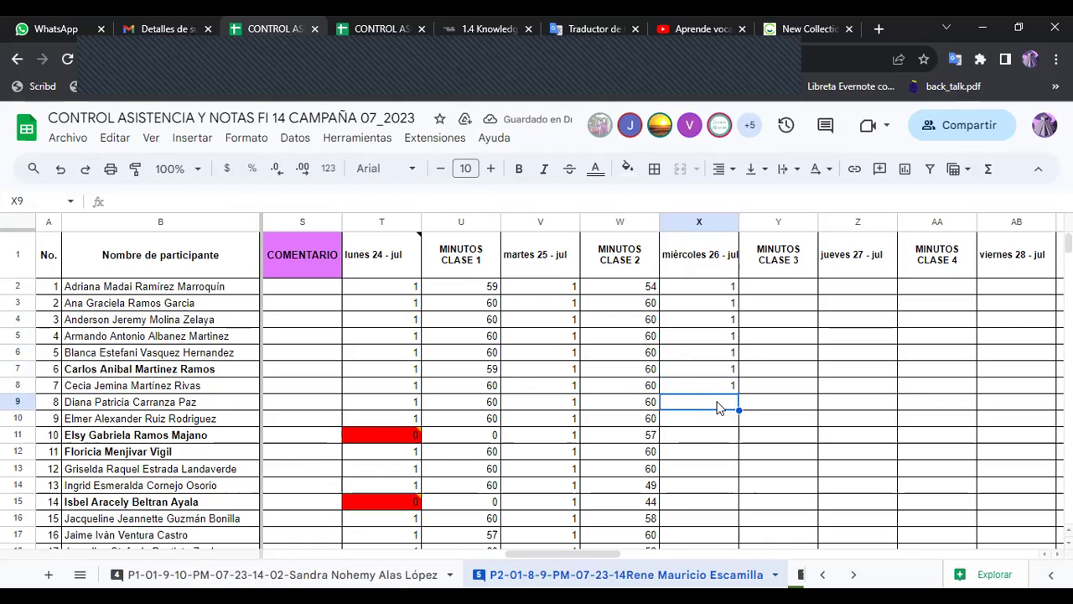
type("1")
key("Return")
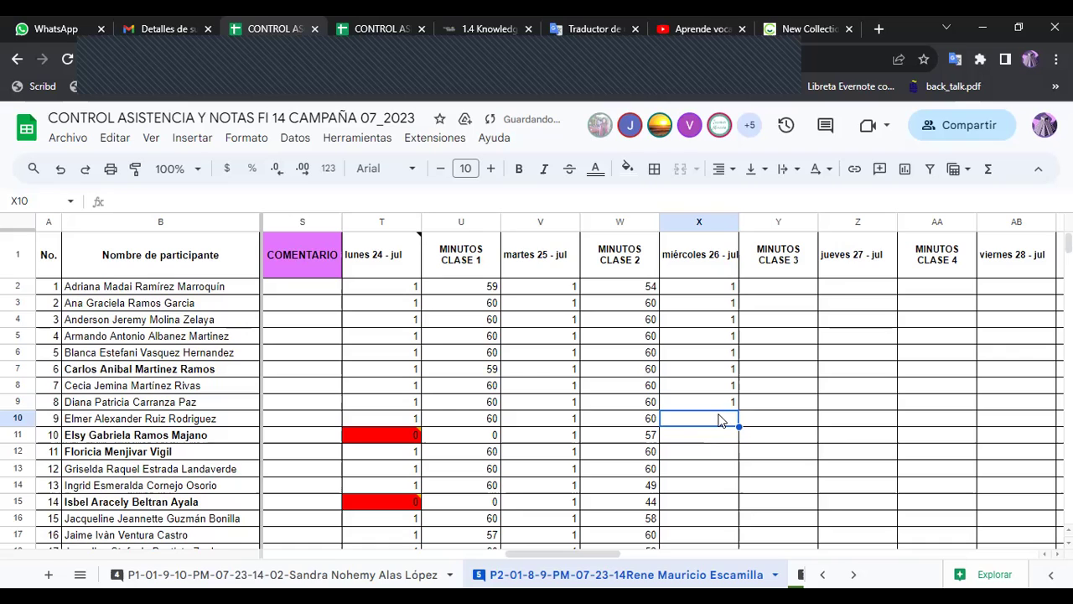
type("1")
key("Return")
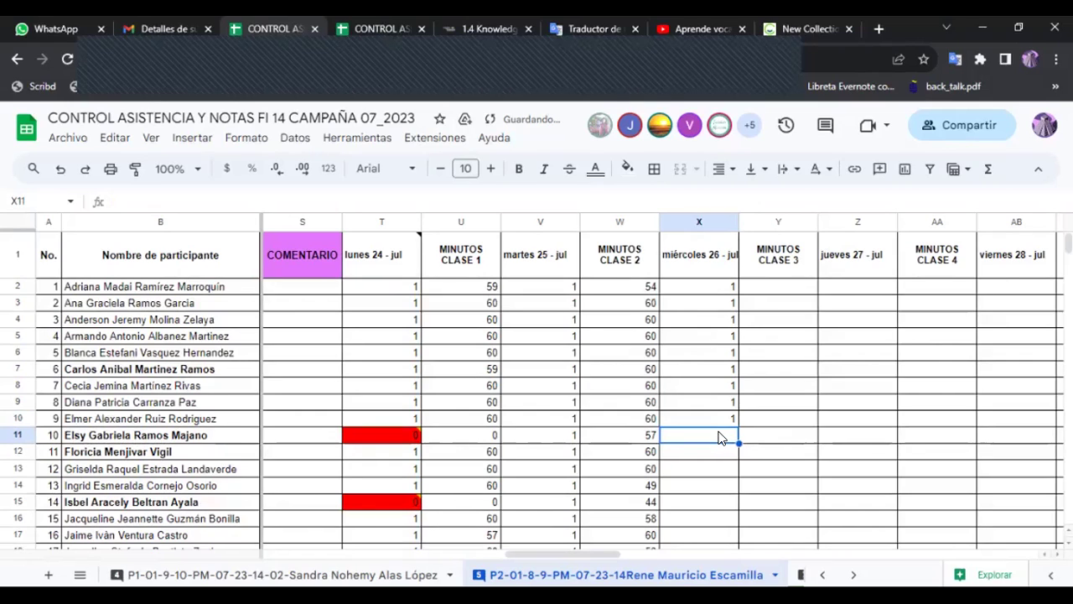
- Record participant 10 with attendance value 0 under miércoles 26 - jul, in cell X11
type("1")
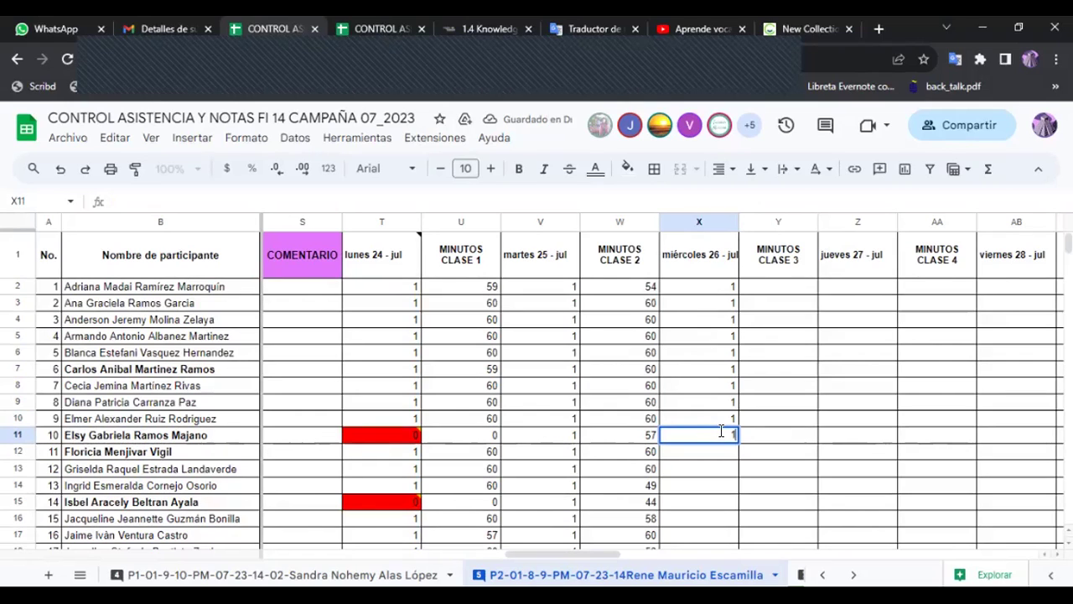
key("BackSpace")
type("0")
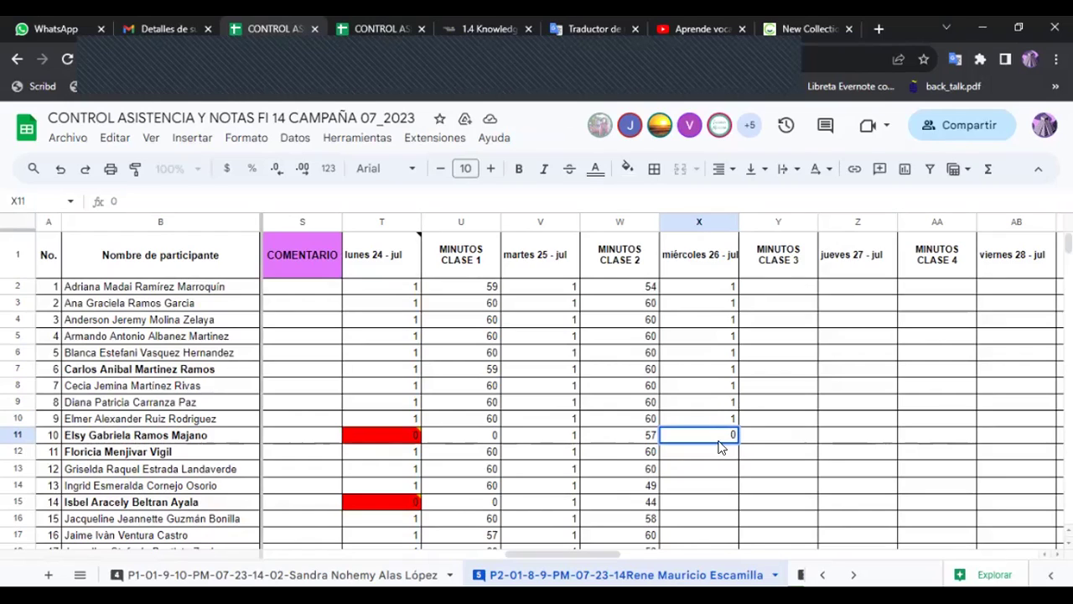
- Enter attendance value 1 for participants 11 to 14 under miércoles 26 - jul, in cells X12 to X15
left_click(725, 453)
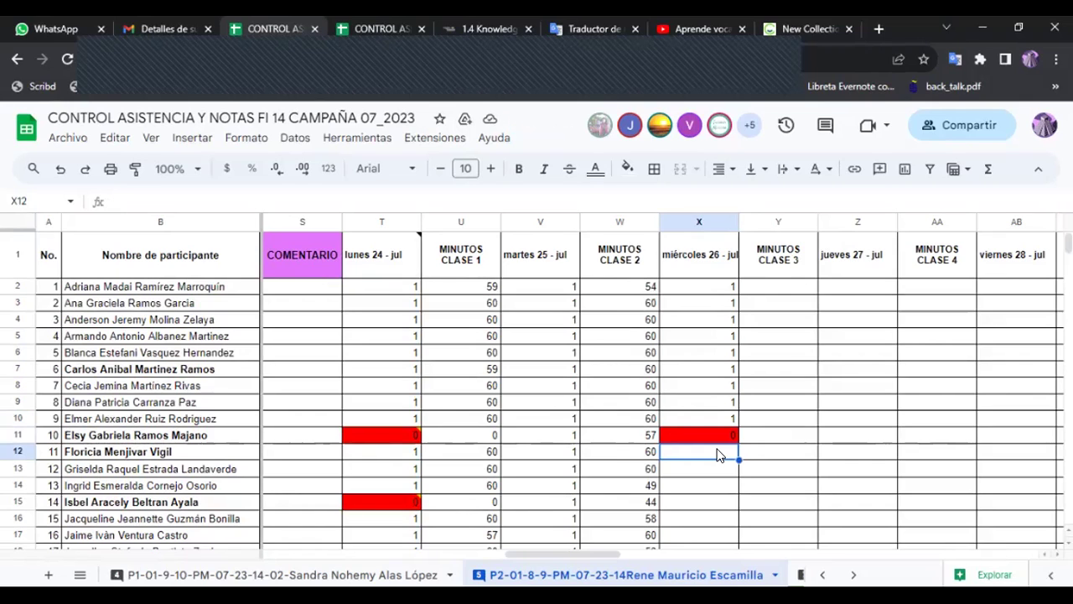
type("1")
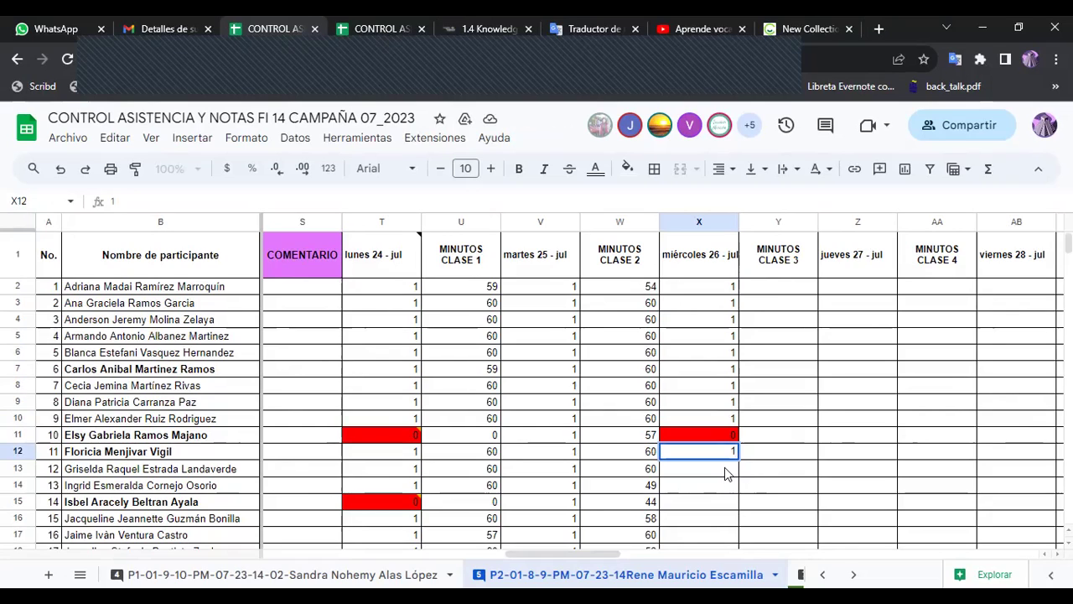
left_click(725, 470)
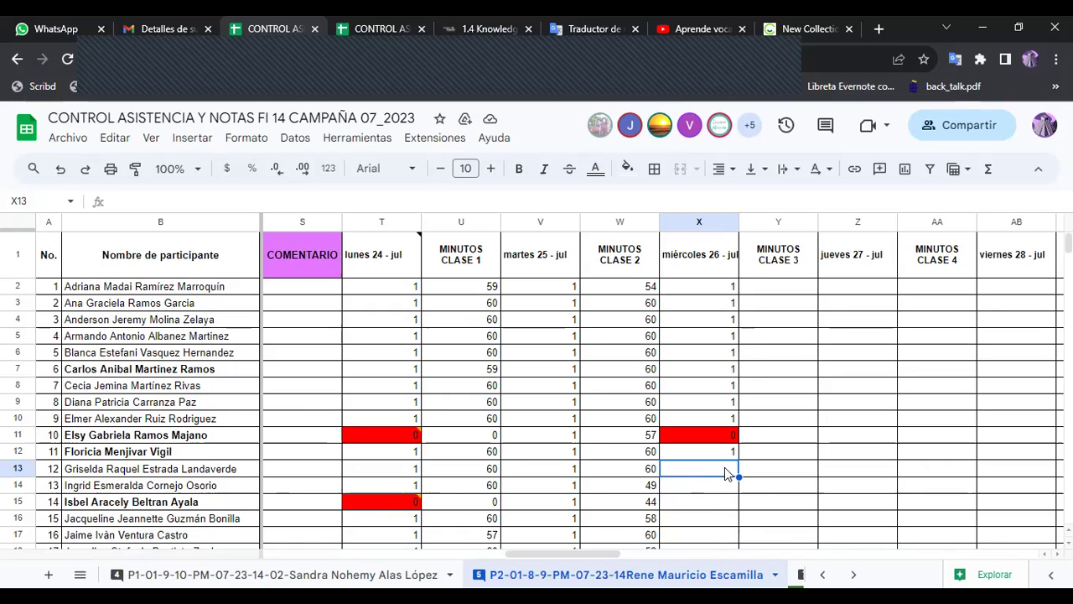
type("1")
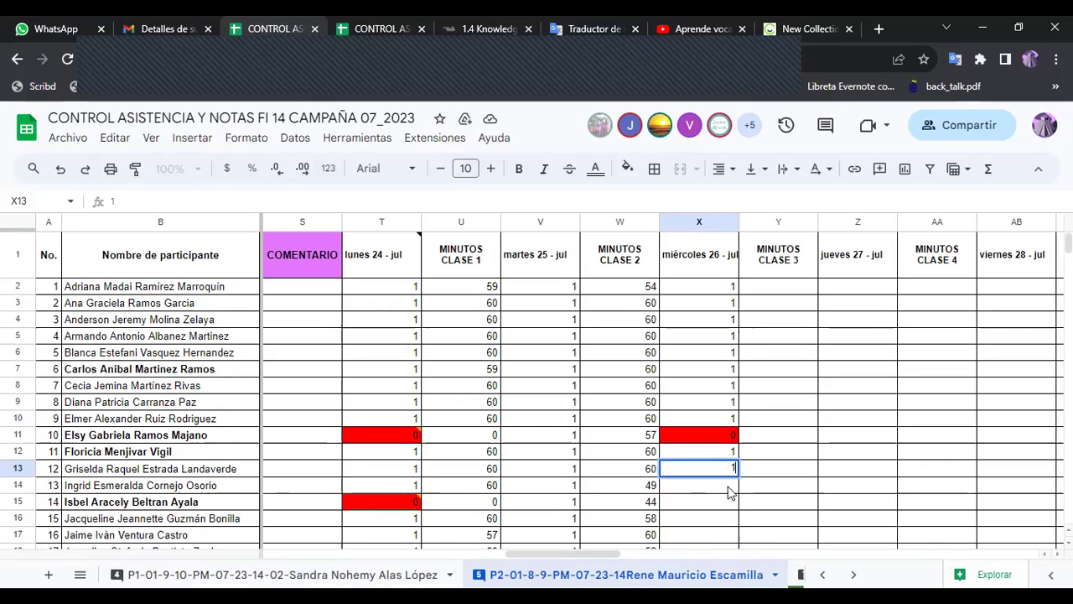
left_click(726, 492)
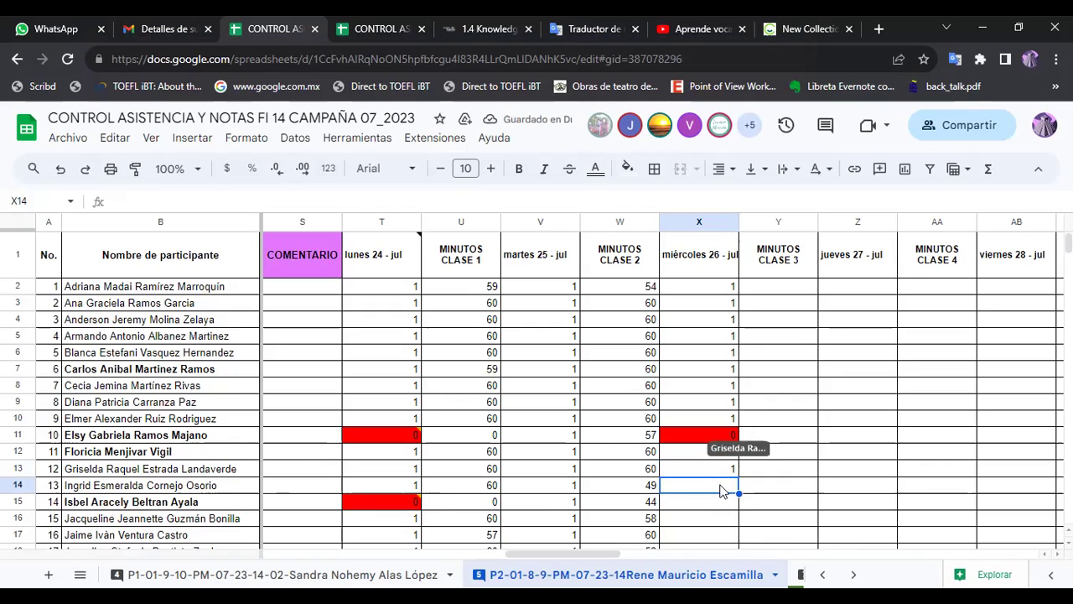
scroll(720, 491, "down", 4)
type("1")
key("Return")
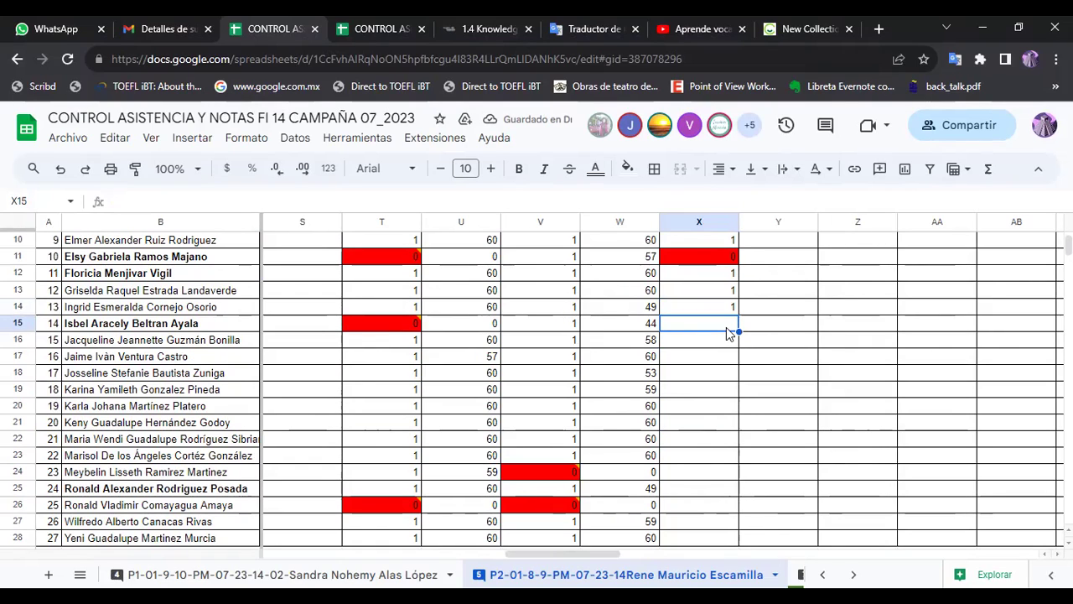
type("1")
key("Return")
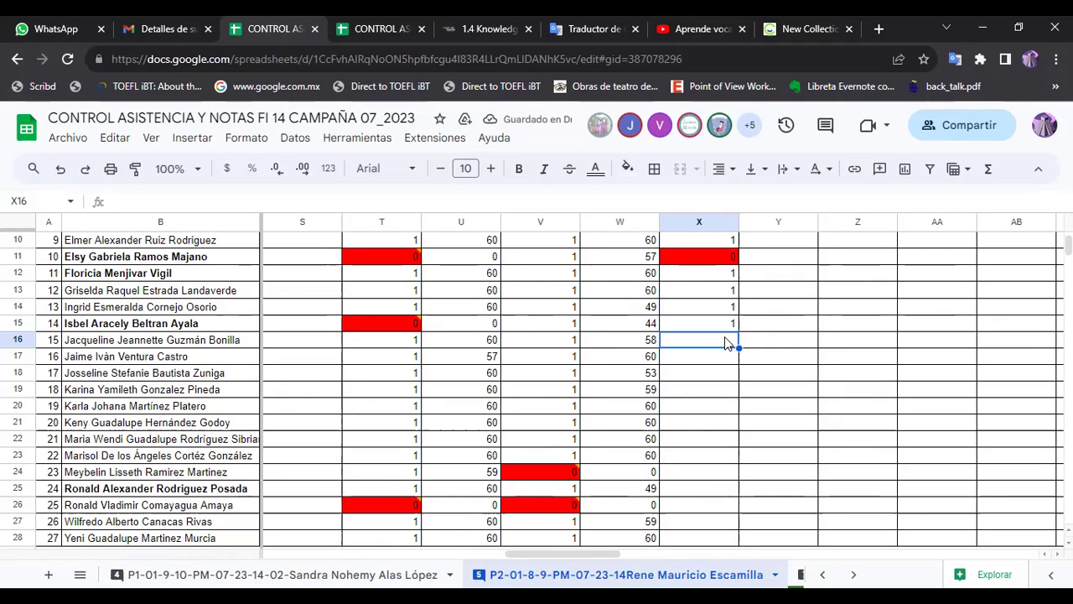
- Enter attendance value 1 for participants 15 to 19 under miércoles 26 - jul, in cells X16 to X20
type("1")
left_click(731, 359)
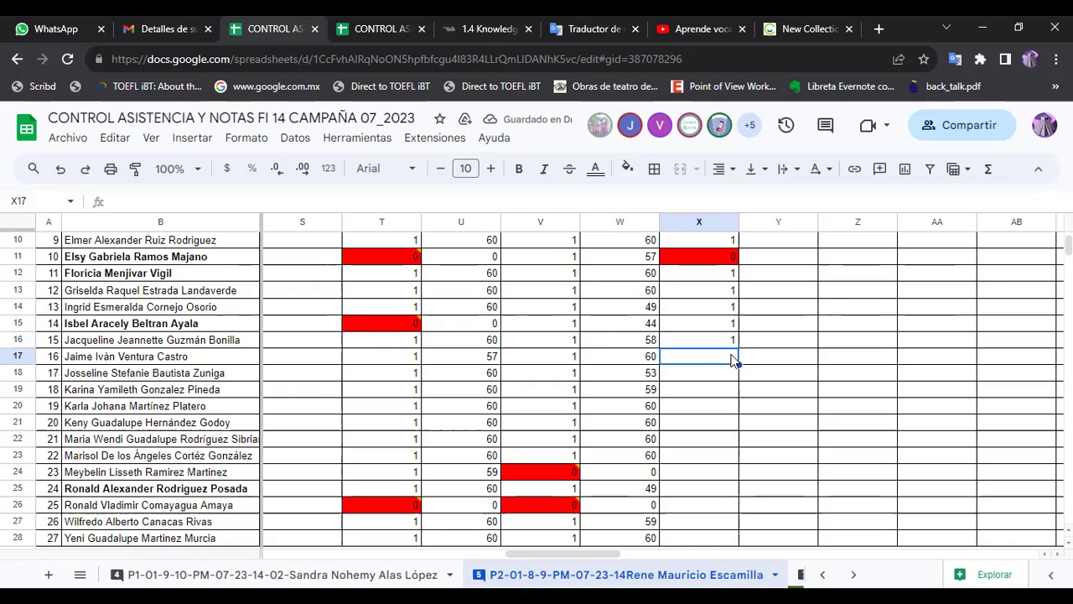
type("1")
left_click(728, 374)
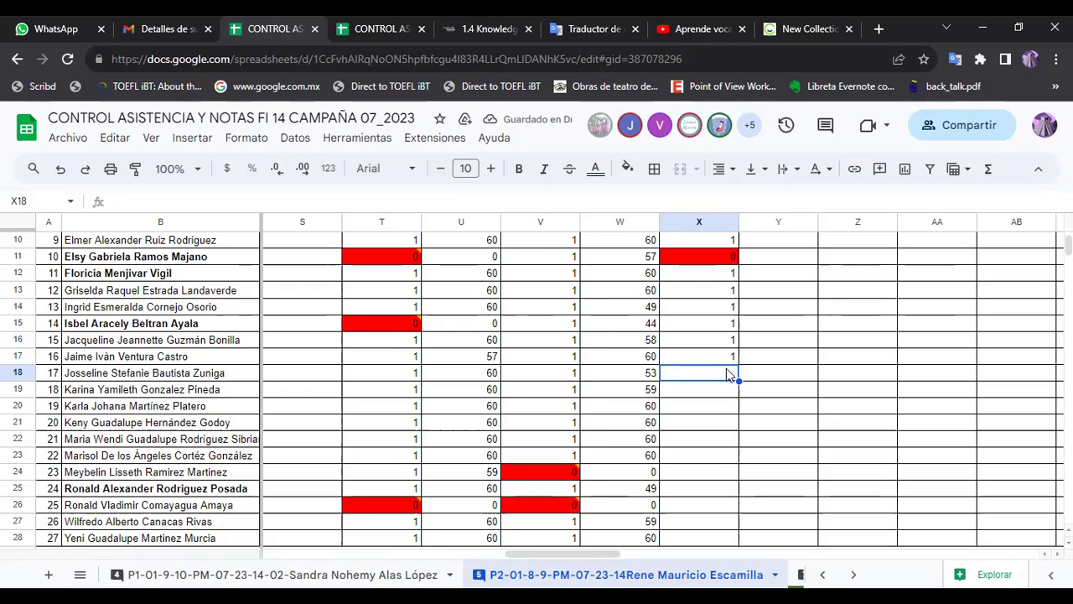
type("1")
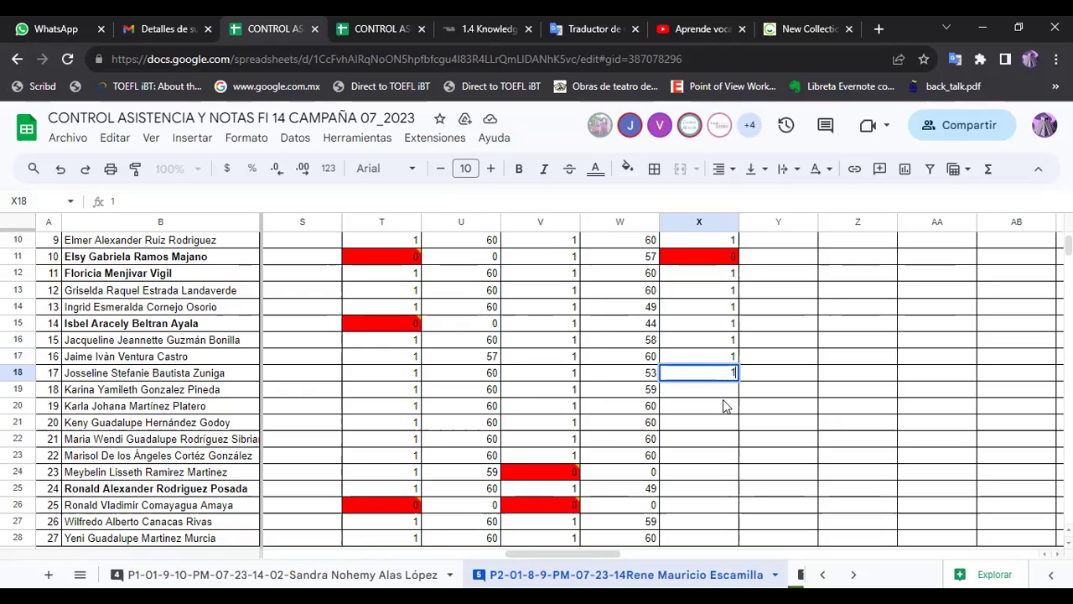
key("Return")
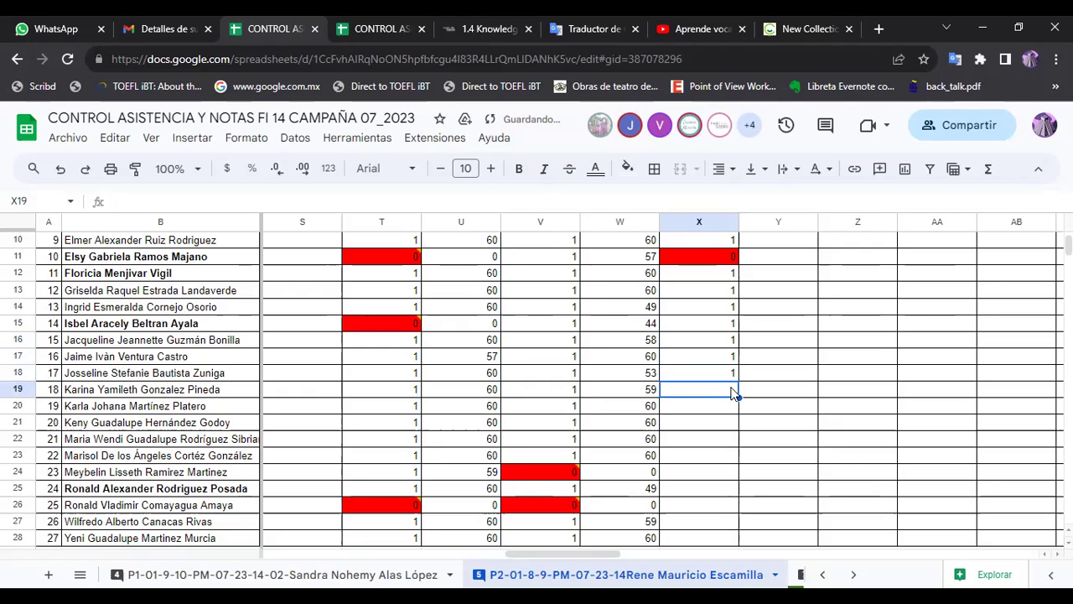
type("1")
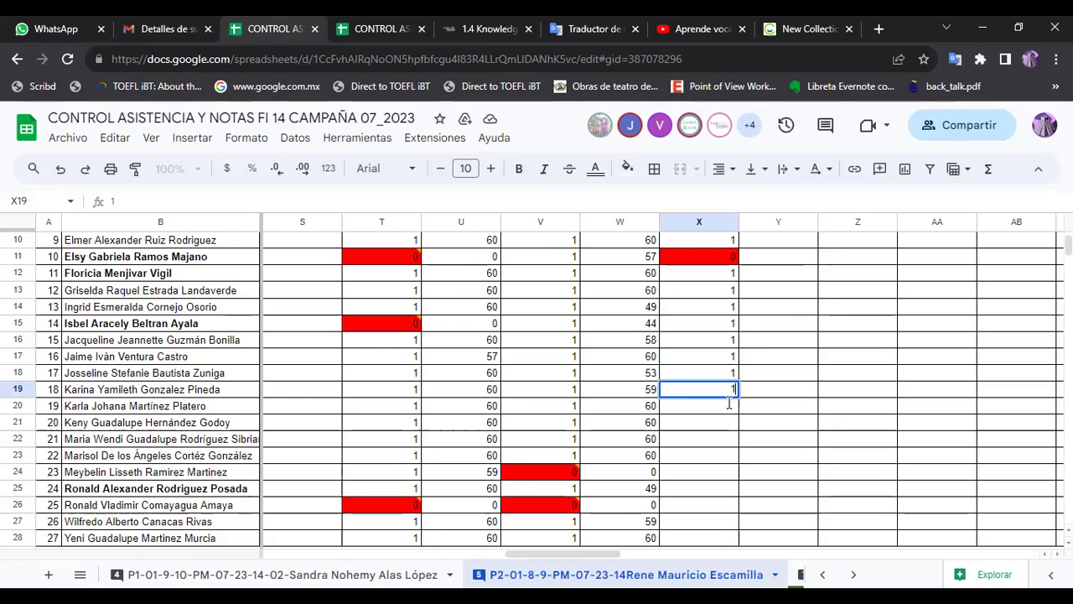
key("Return")
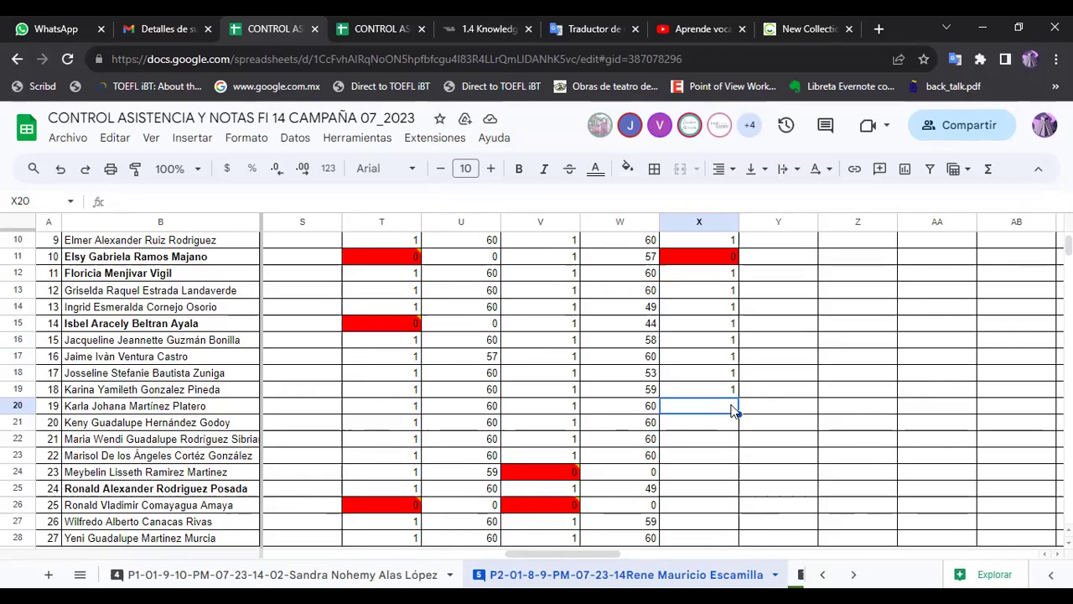
type("1")
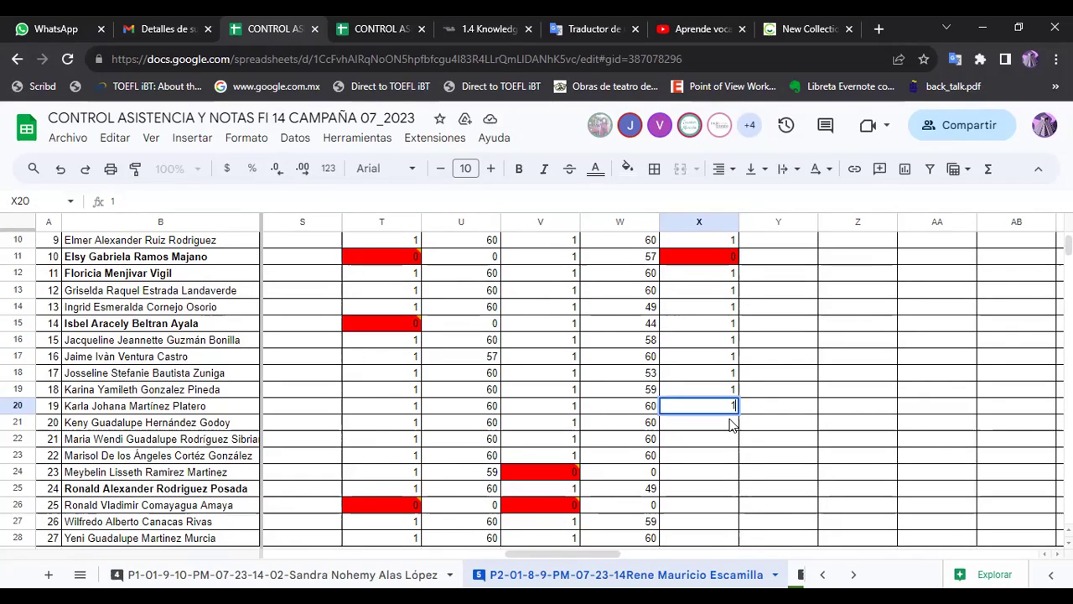
key("Return")
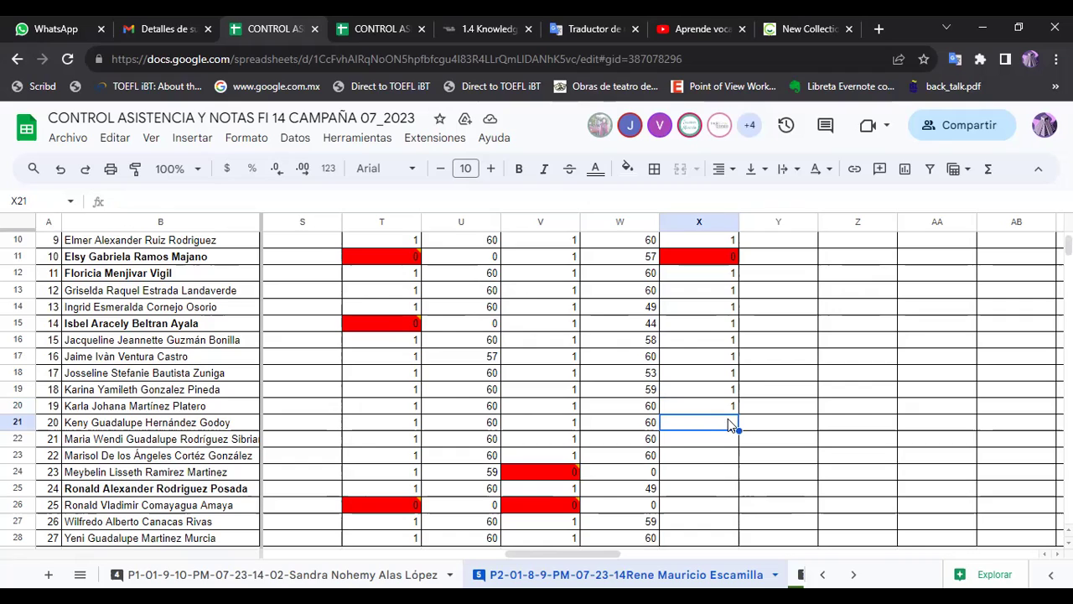
- Enter attendance value 1 for participants 20 to 23 under miércoles 26 - jul, in cells X21 to X24
type("1")
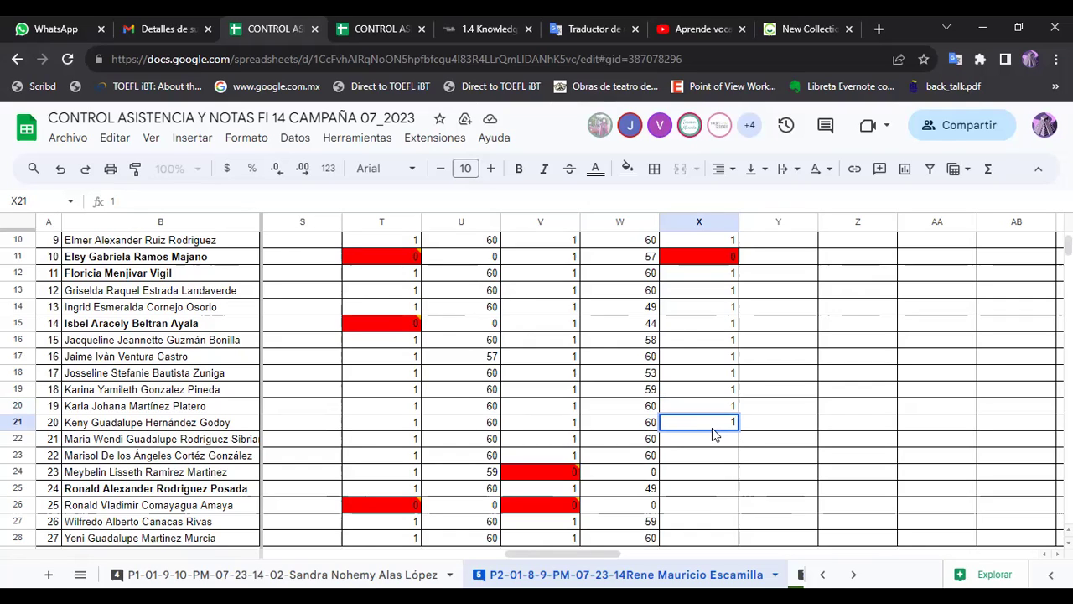
left_click(728, 443)
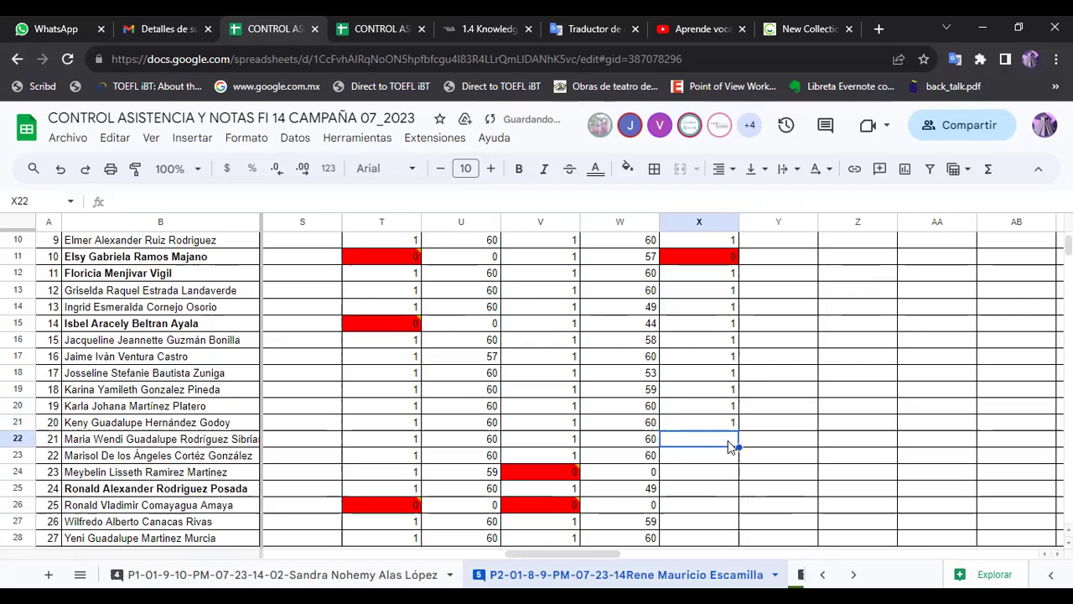
type("1")
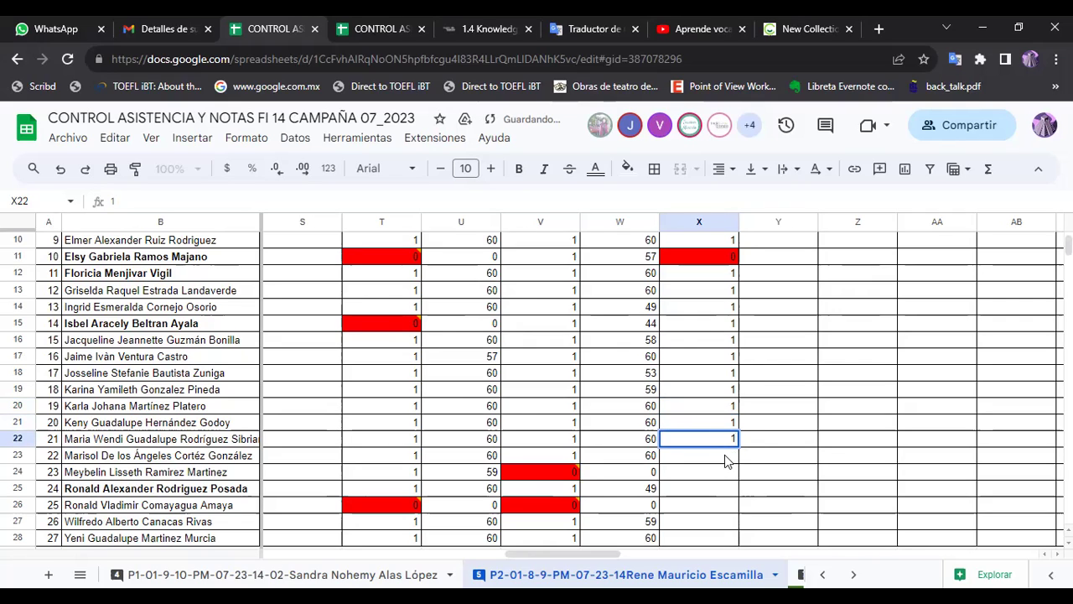
left_click(727, 454)
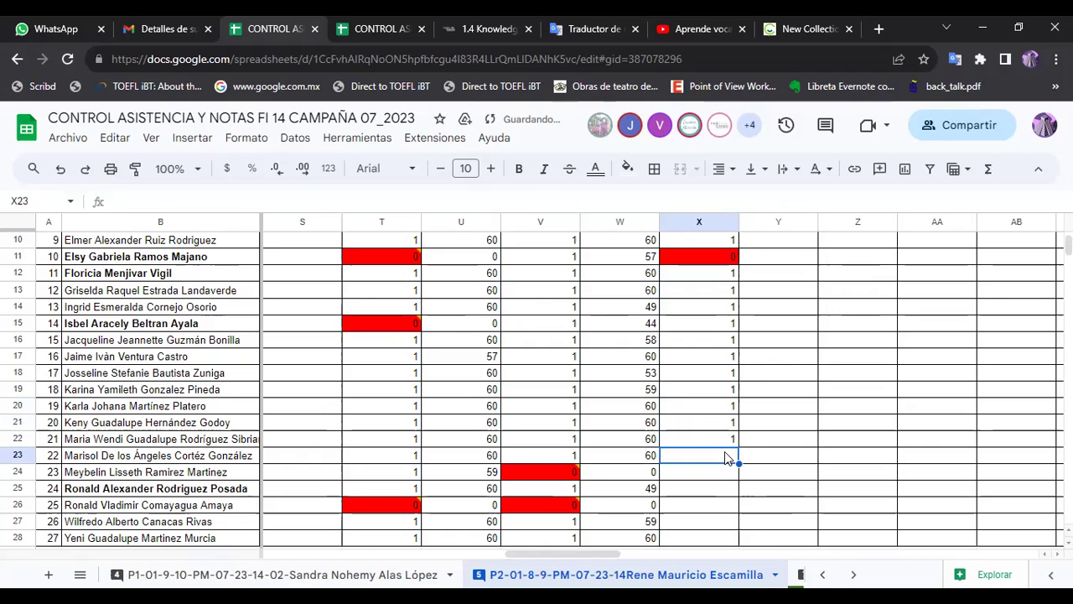
type("1")
left_click(730, 476)
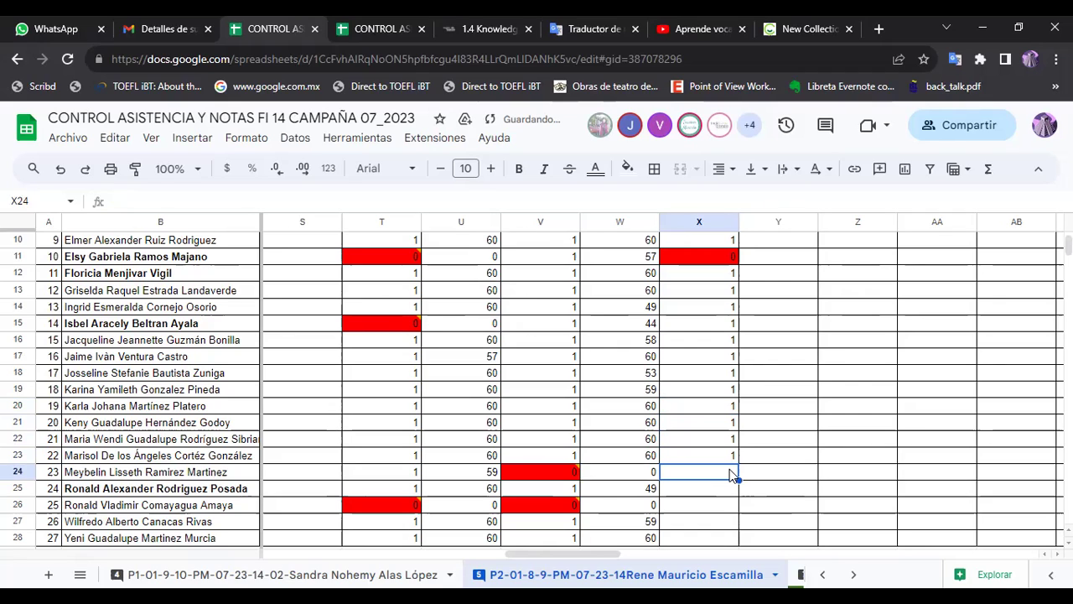
type("1")
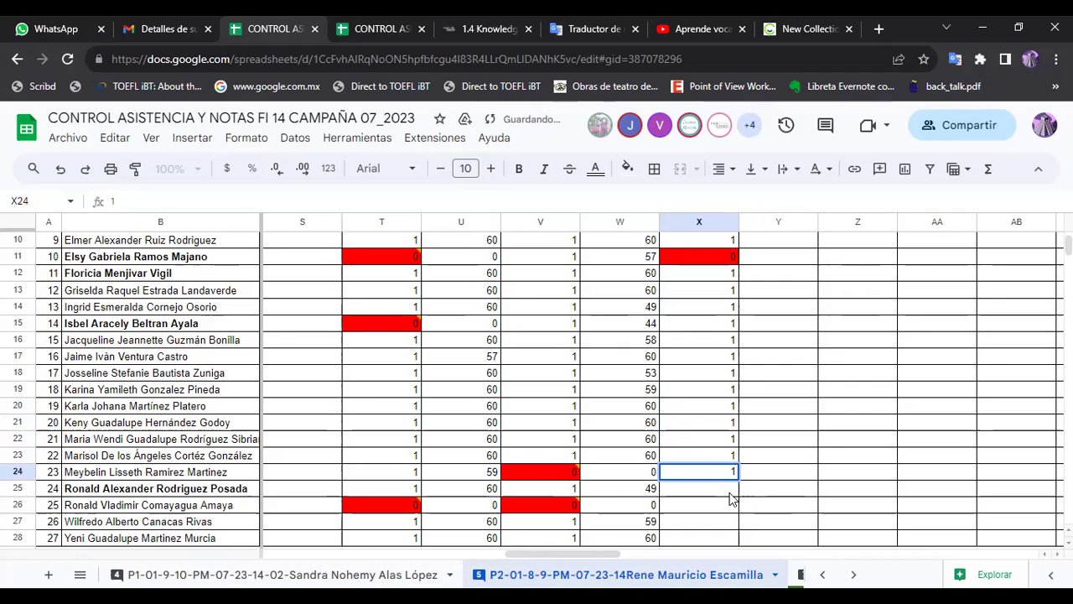
left_click(732, 496)
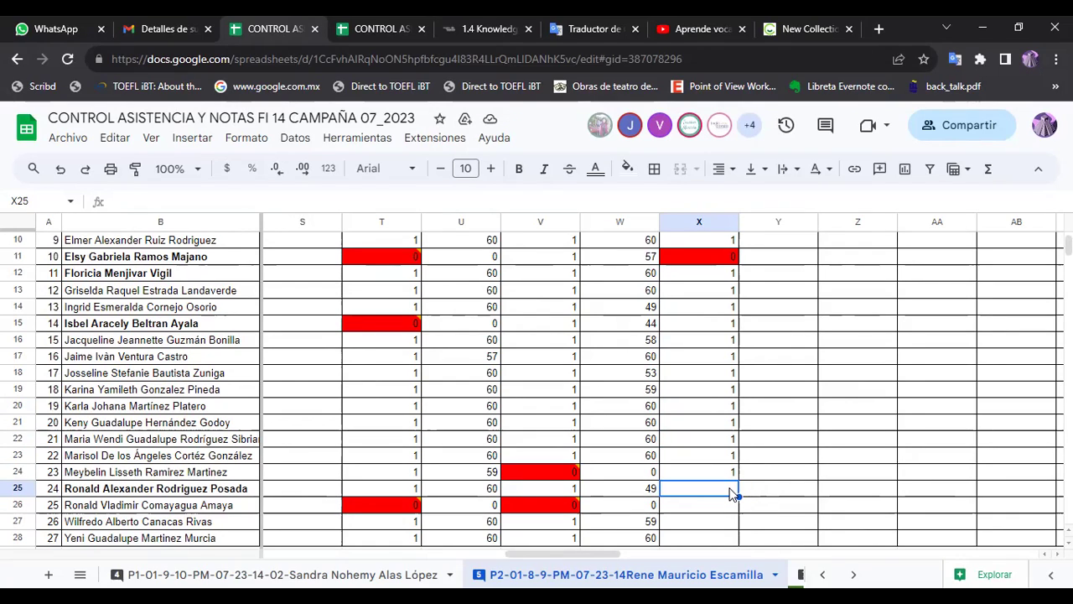
- Record participants 24 and 25 with attendance value 0 under miércoles 26 - jul, in cells X25 and X26
type("0")
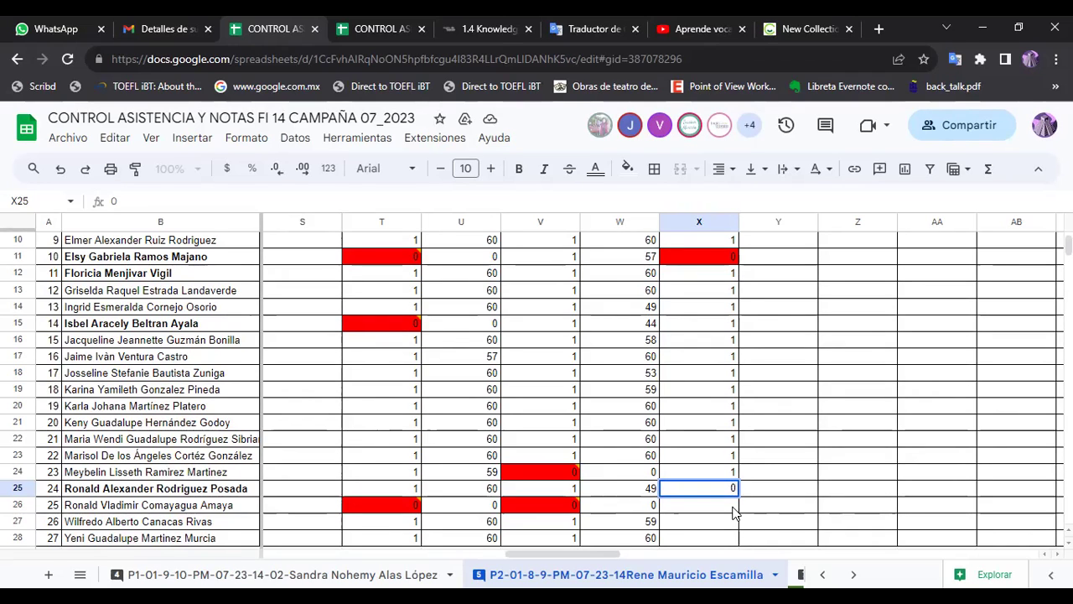
key("Return")
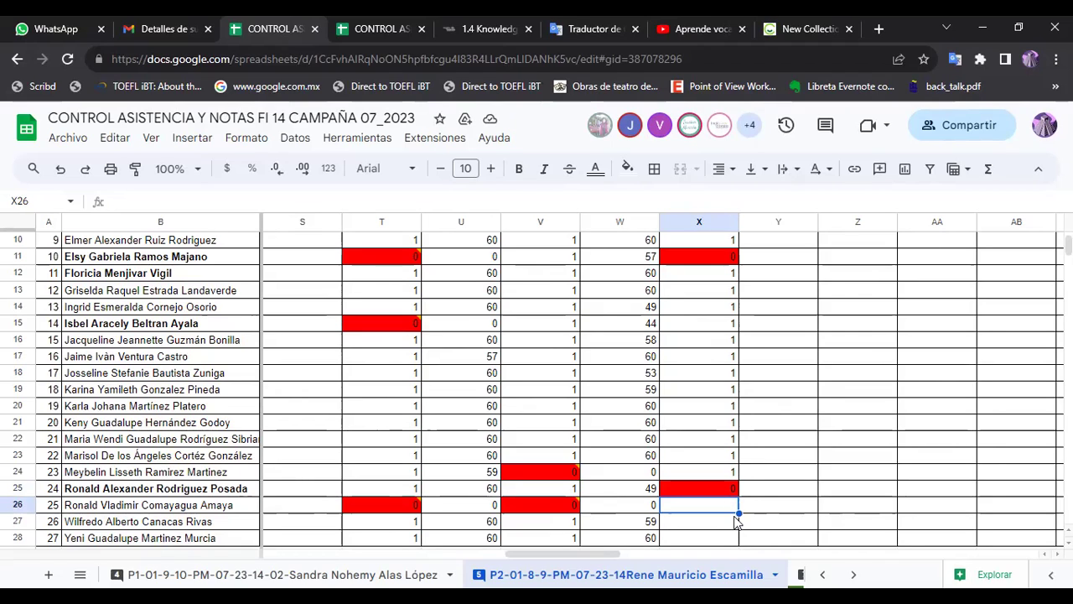
type("0")
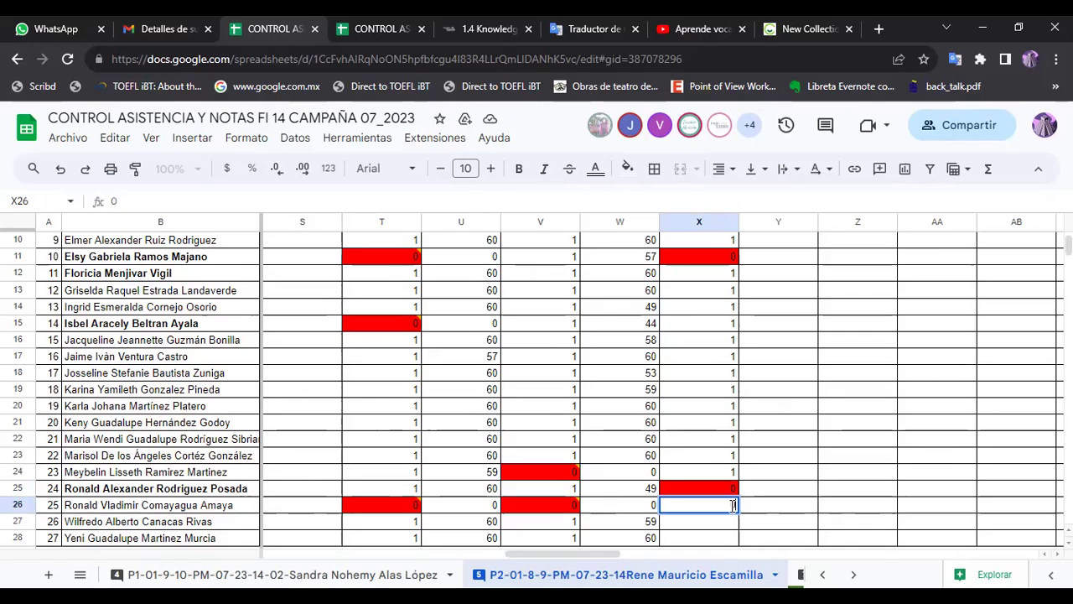
key("Return")
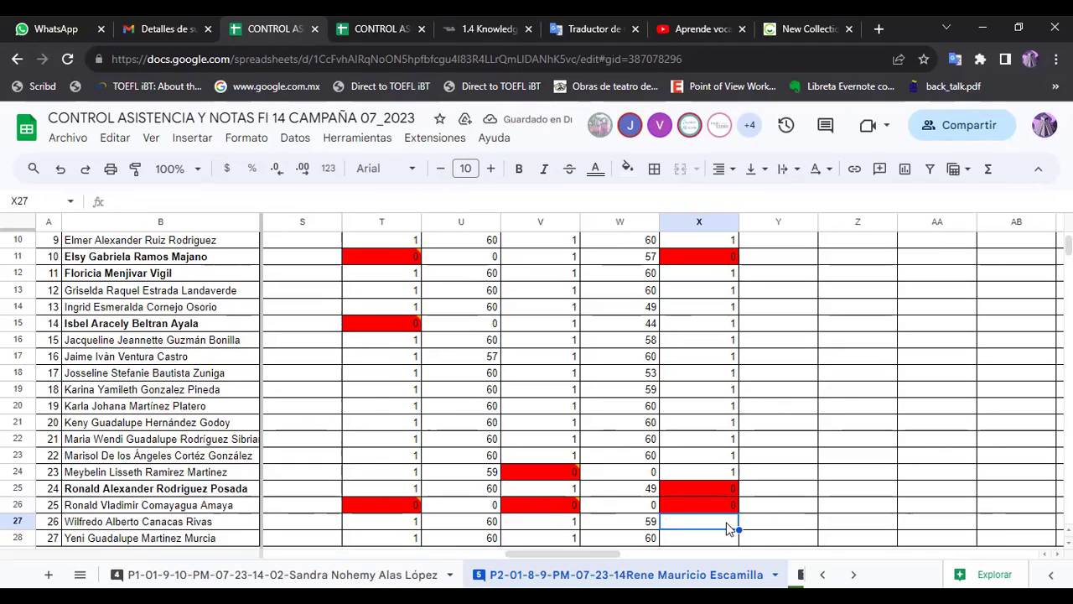
- Enter attendance value 1 for participants 26 and 27 under miércoles 26 - jul, in cells X27 and X28
type("1")
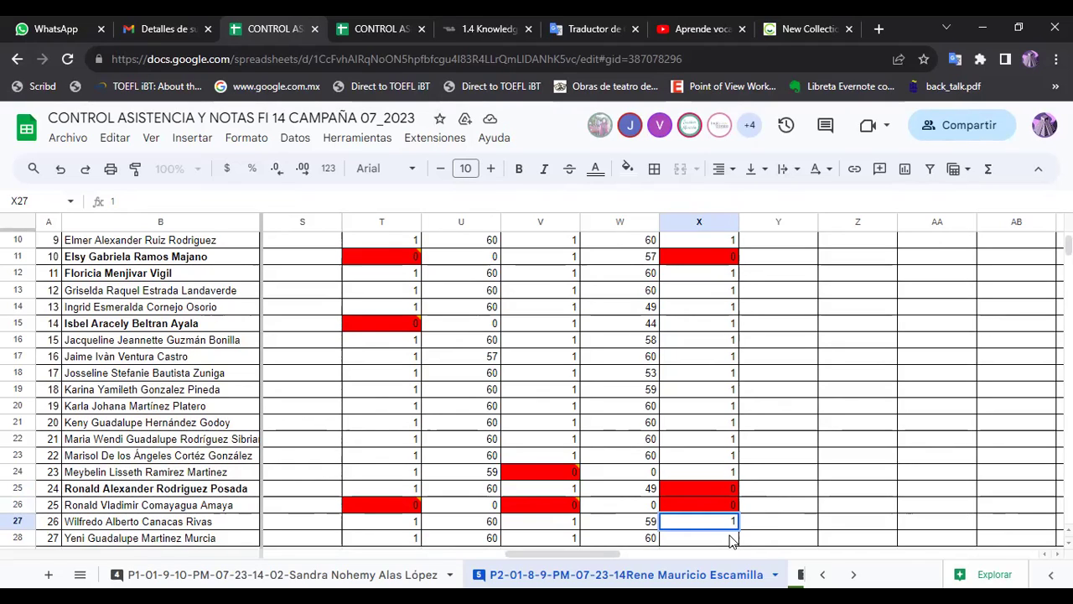
key("Return")
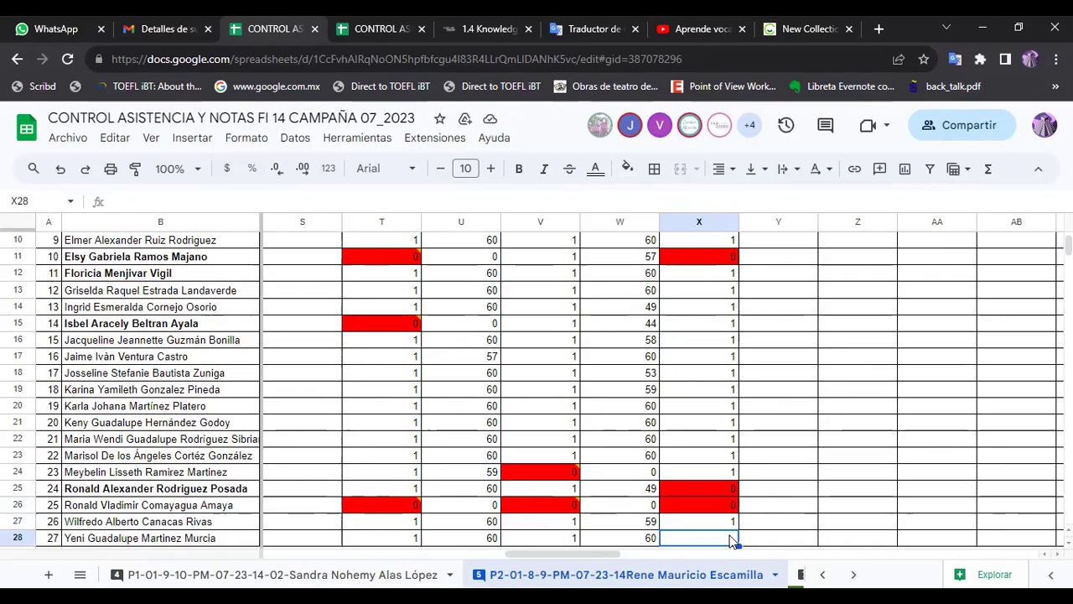
type("1")
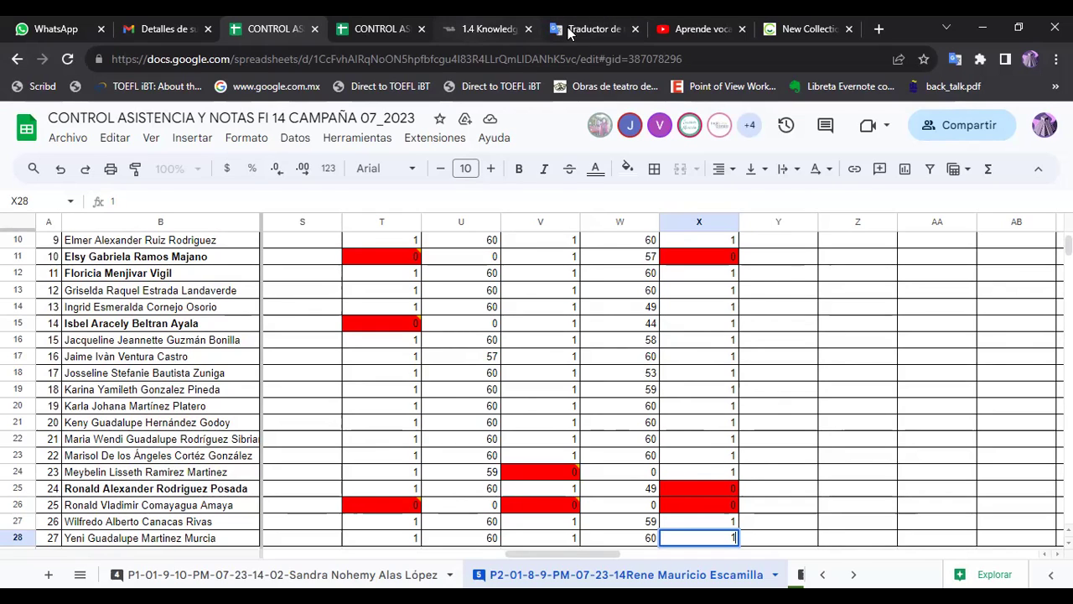
- Switch to the Inglés Corporativo course page and advance from the 1.4 knowledge exercise to 1.5 Lesson Objective
left_click(485, 29)
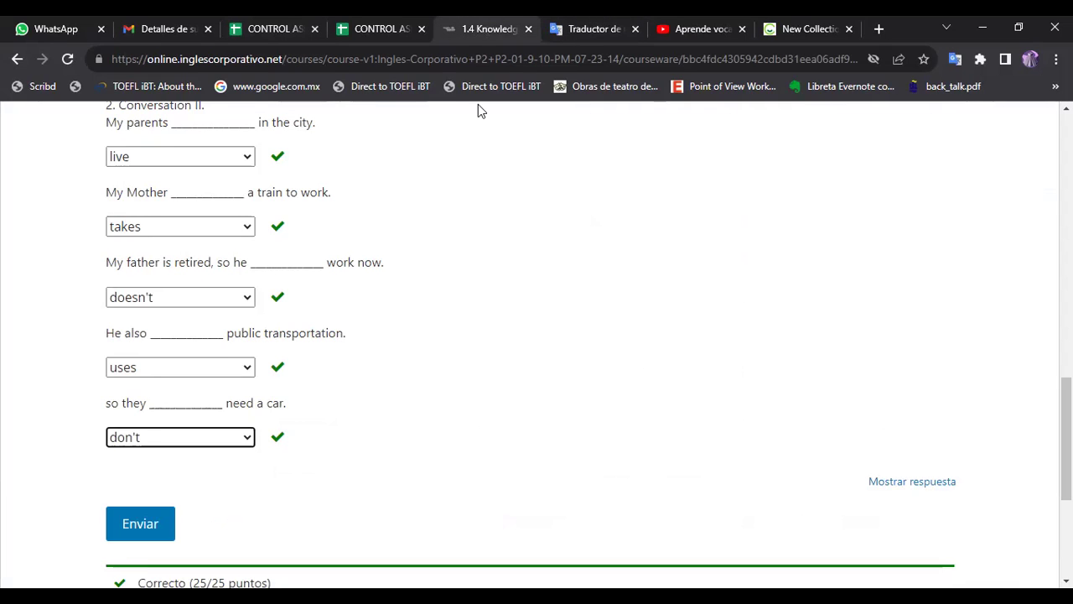
scroll(536, 344, "down", 3)
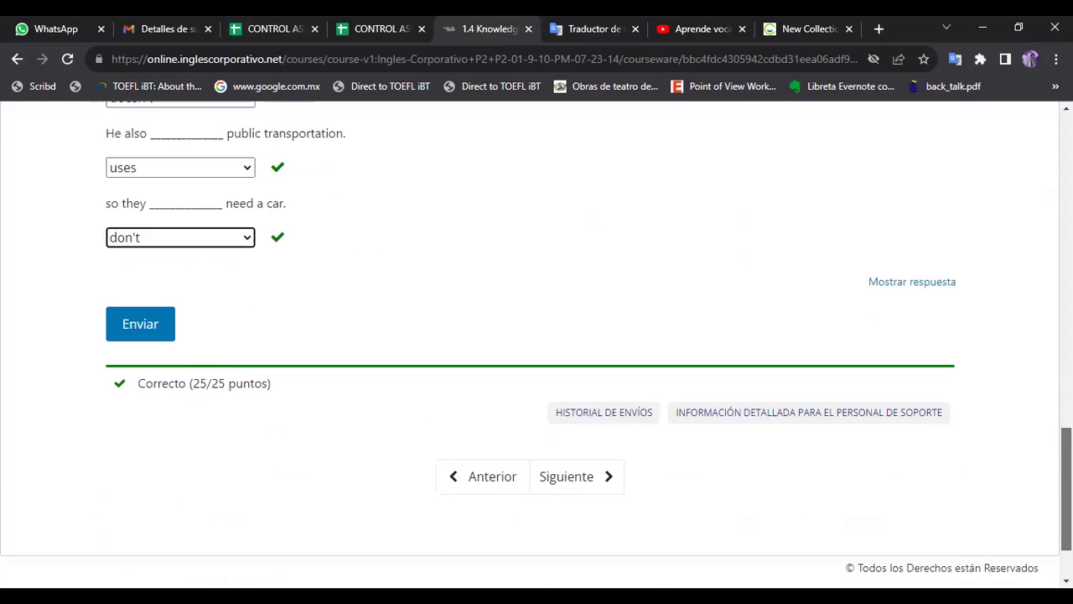
left_click(591, 467)
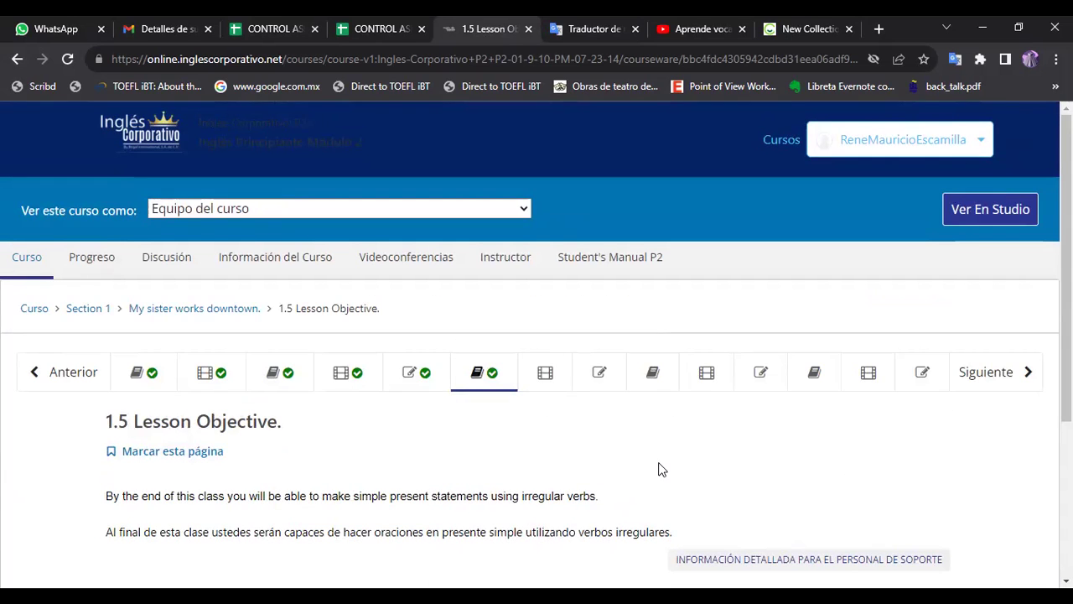
- Highlight "you will be able to make simple present statements" and then "using irregular verbs." in the English lesson objective
scroll(704, 440, "down", 2)
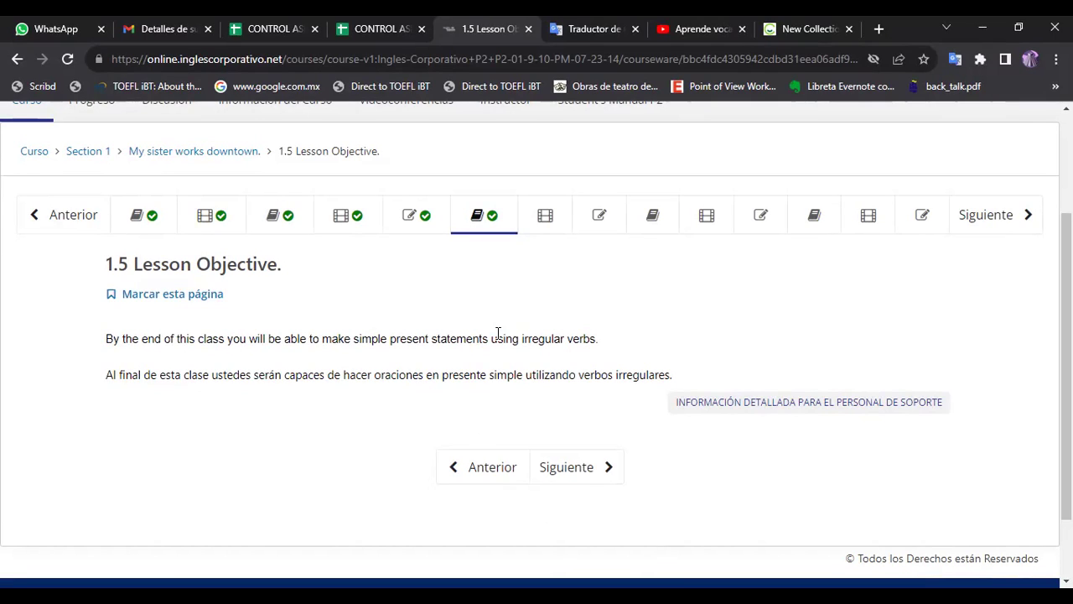
left_click_drag(490, 338, 226, 338)
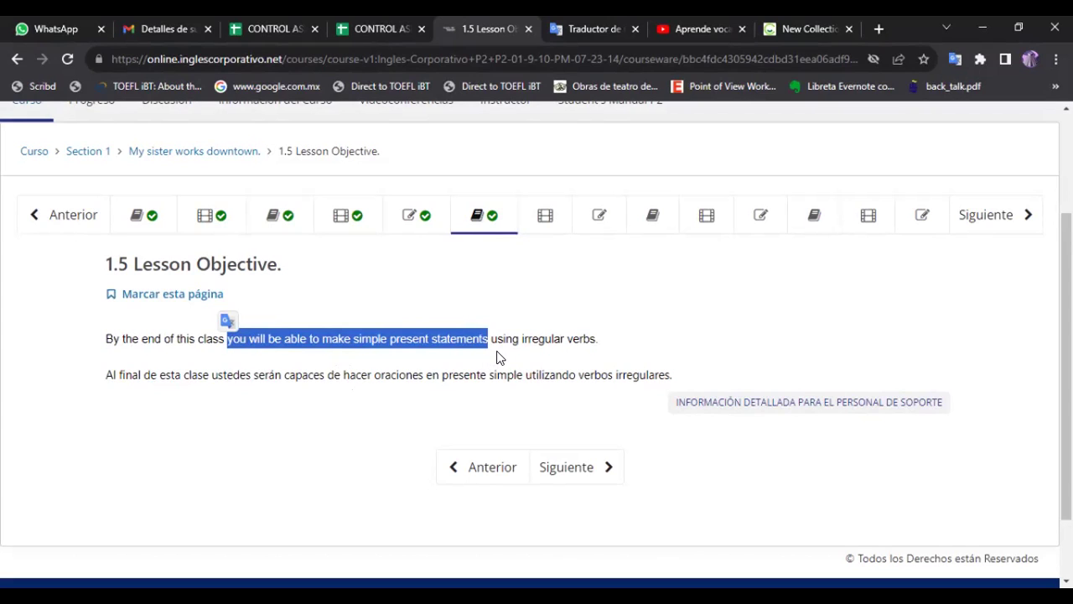
left_click(609, 332)
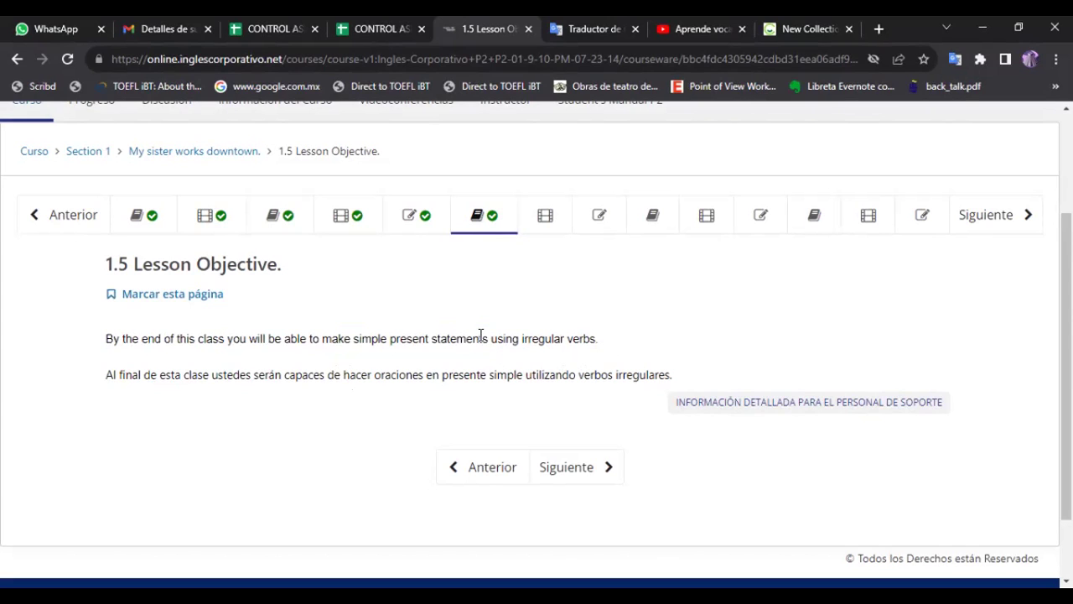
left_click_drag(488, 337, 598, 336)
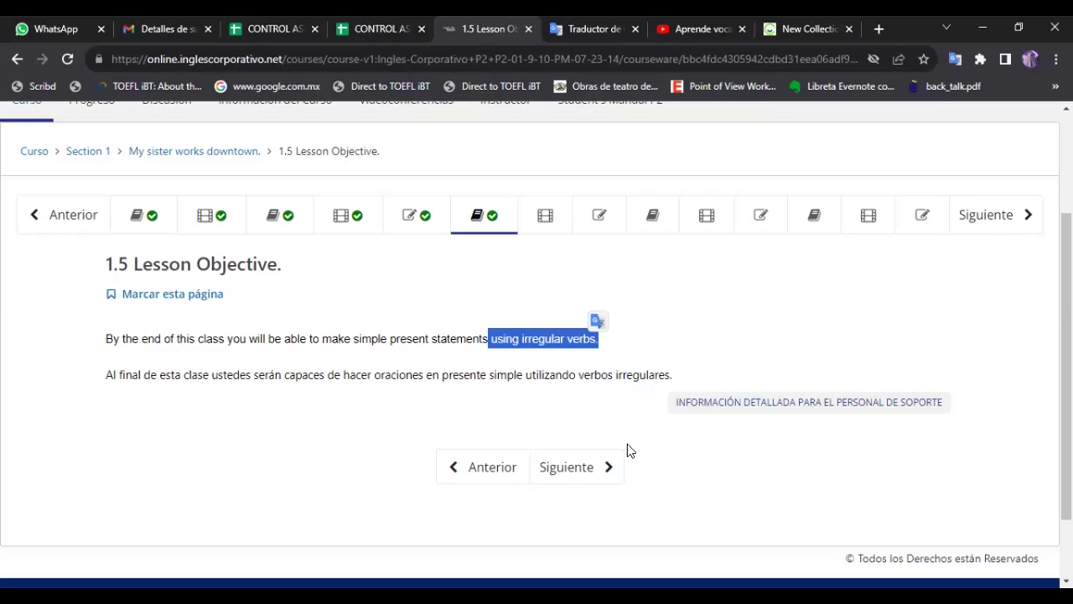
- Advance to unit 1.6 Simple present statements with irregular verbs and look over its lesson video
left_click(577, 470)
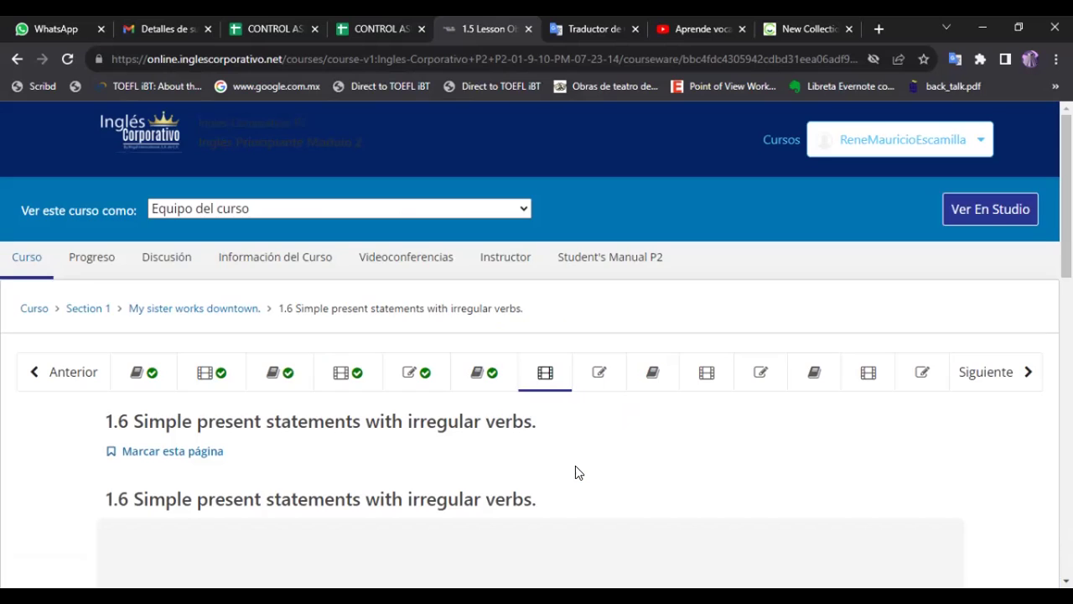
scroll(611, 434, "down", 3)
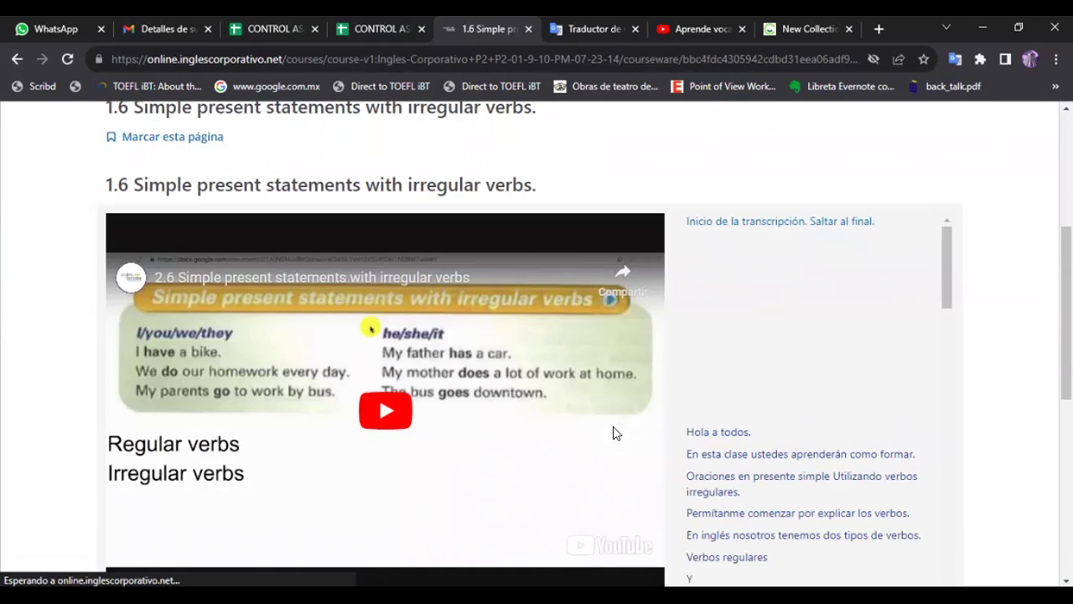
scroll(613, 427, "up", 1)
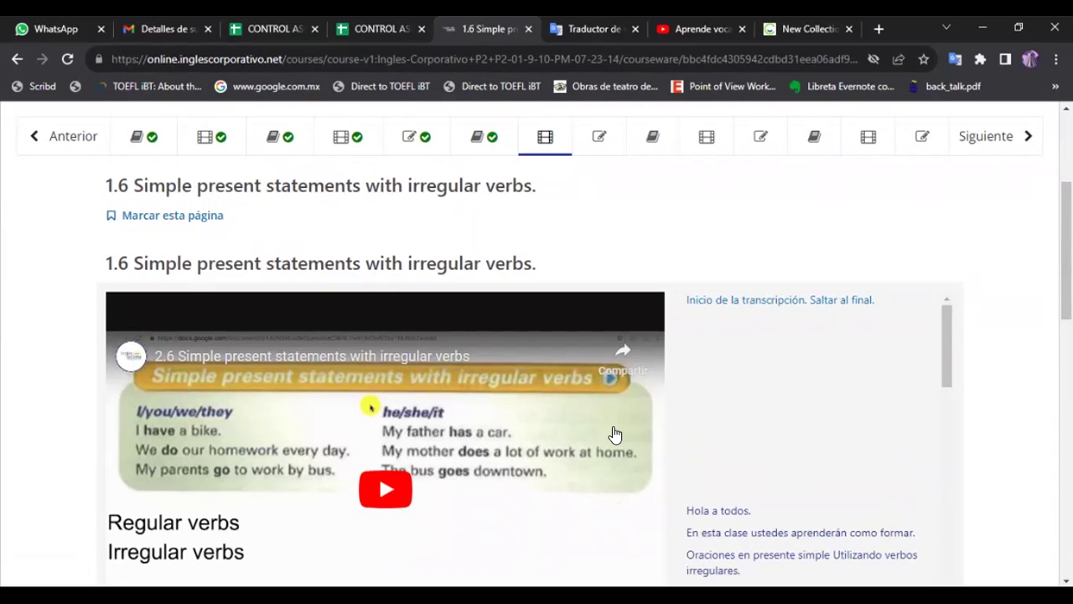
scroll(616, 433, "down", 2)
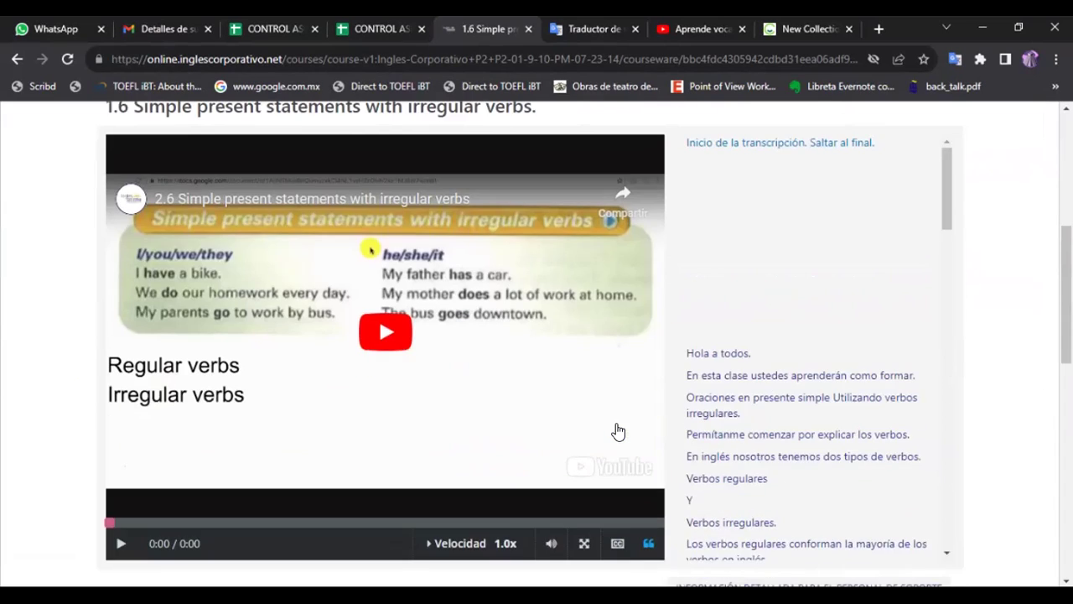
scroll(618, 432, "up", 1)
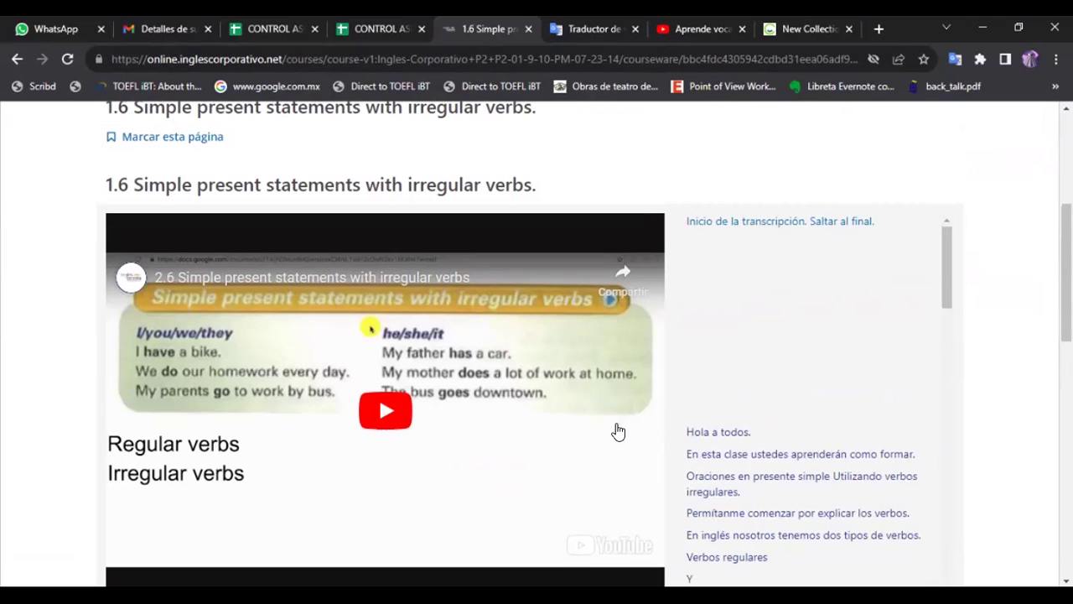